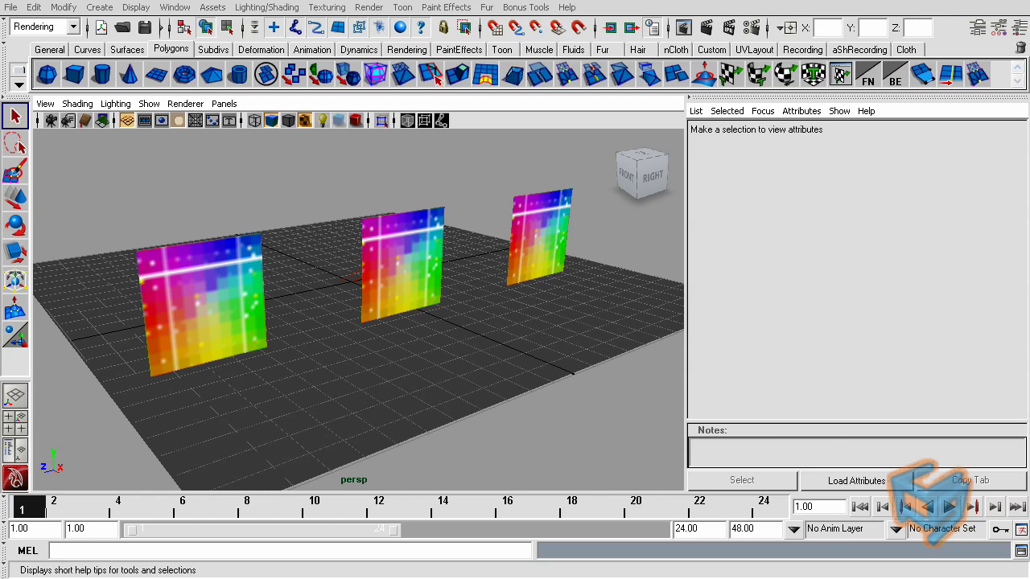
Switch to the sRGB.jpg image to examine the sRGB, Linear and RGB gamma curves, then close it.
key("alt+Tab")
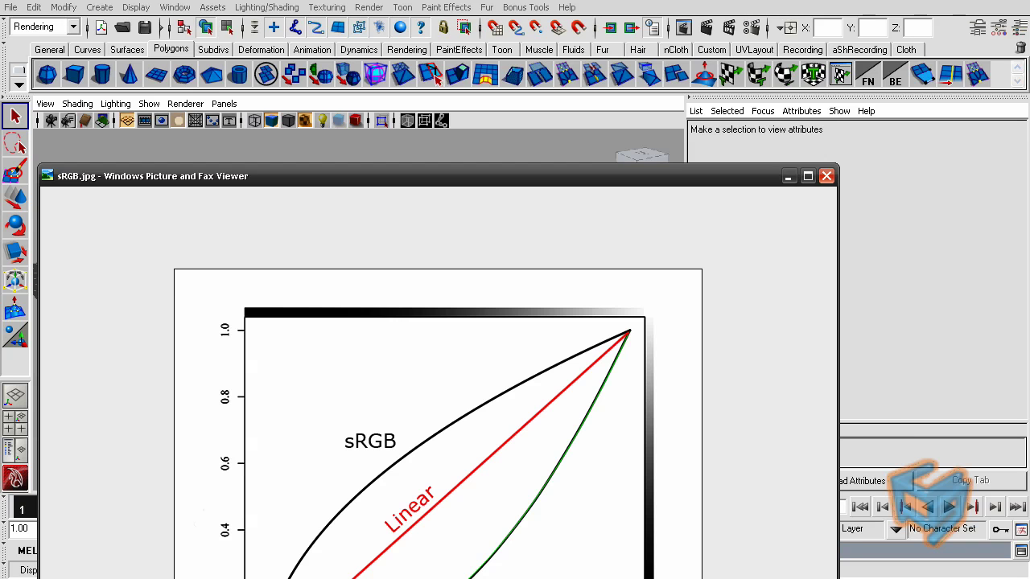
left_click_drag(598, 199, 667, 27)
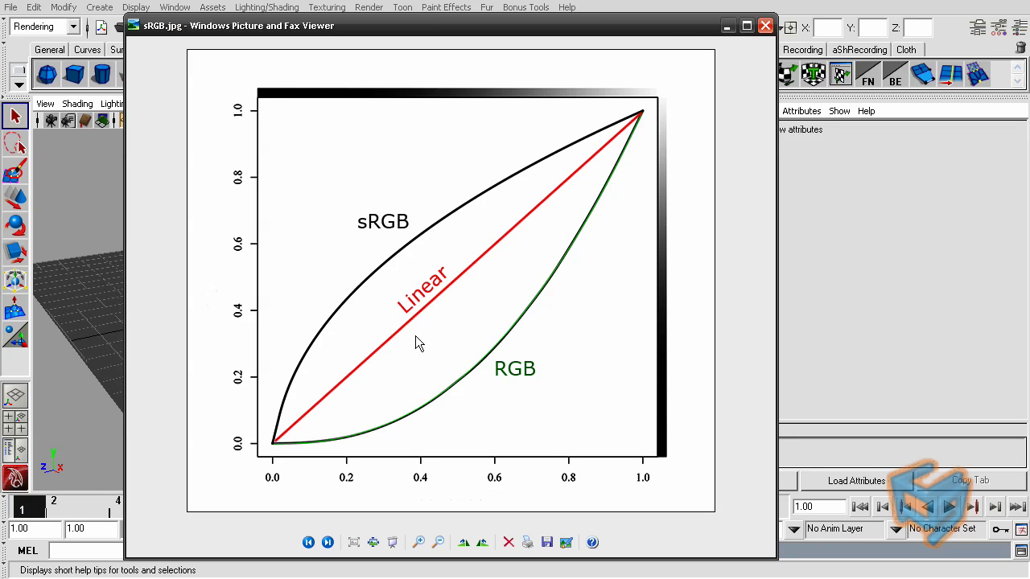
left_click_drag(676, 25, 666, 13)
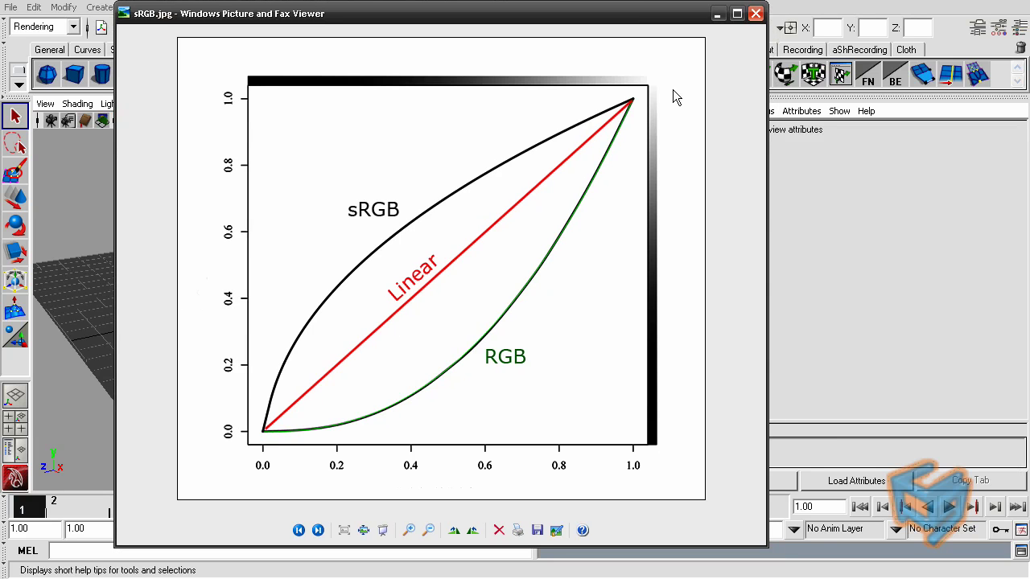
left_click(758, 14)
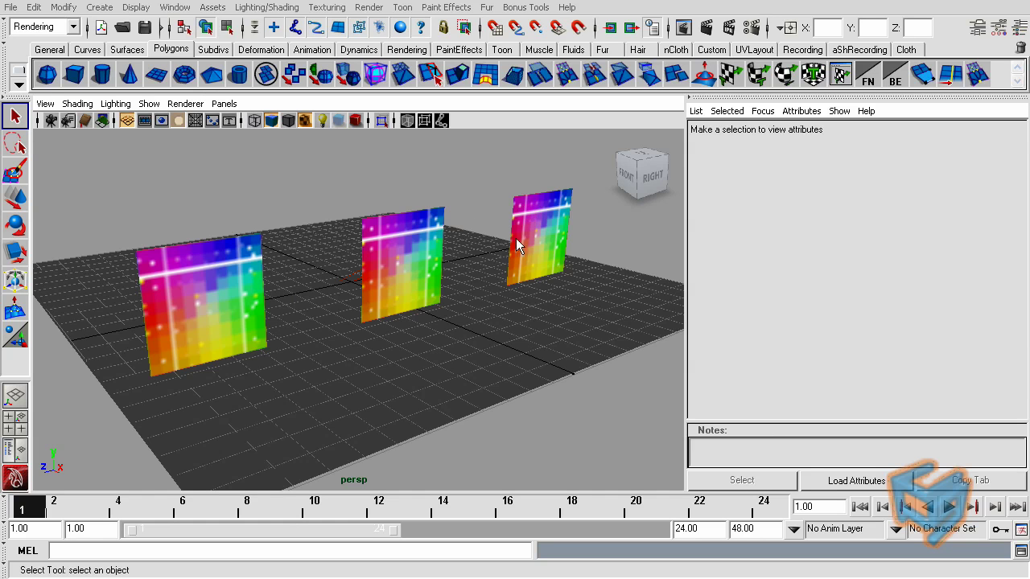
Set the hardware texture resolution of the nearest plane's surfaceShader1 to Highest (256x256).
left_click(242, 282)
left_click(881, 138)
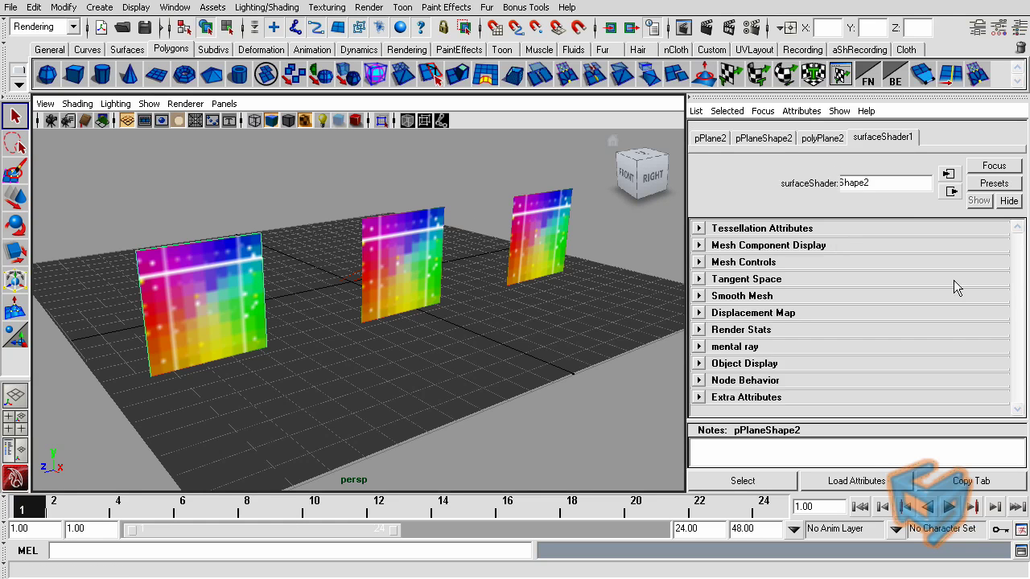
scroll(820, 407, "down", 2)
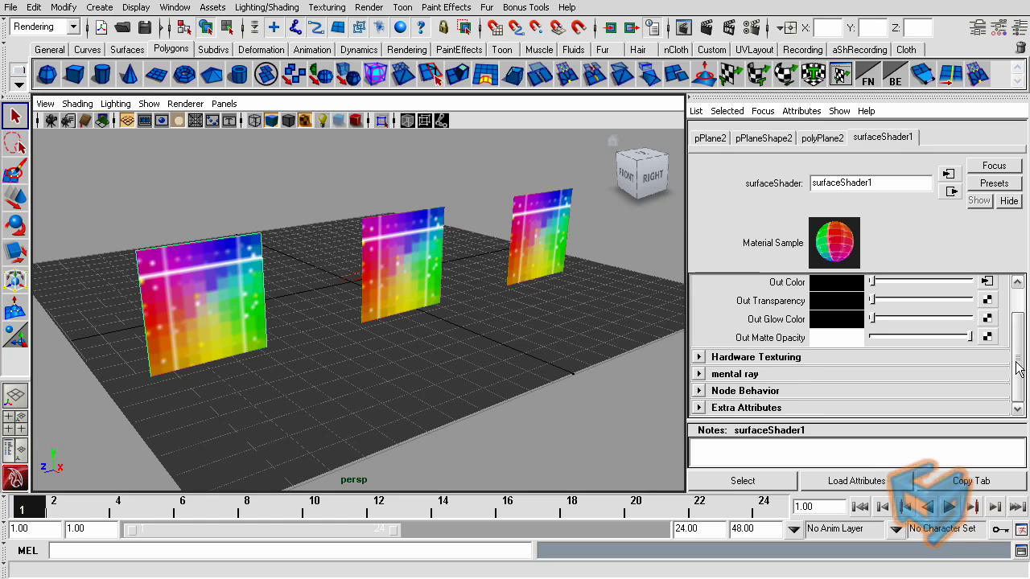
left_click(787, 360)
left_click(892, 394)
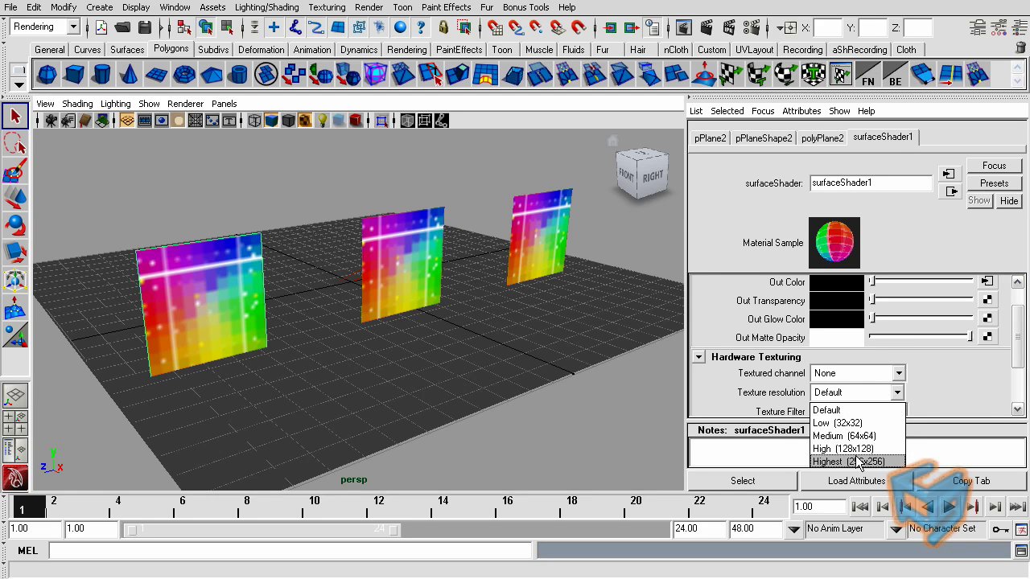
left_click(859, 462)
Set the hardware texture resolution of the middle and farthest planes' surface shaders to Highest (256x256).
left_click(411, 266)
scroll(853, 346, "down", 4)
left_click(894, 322)
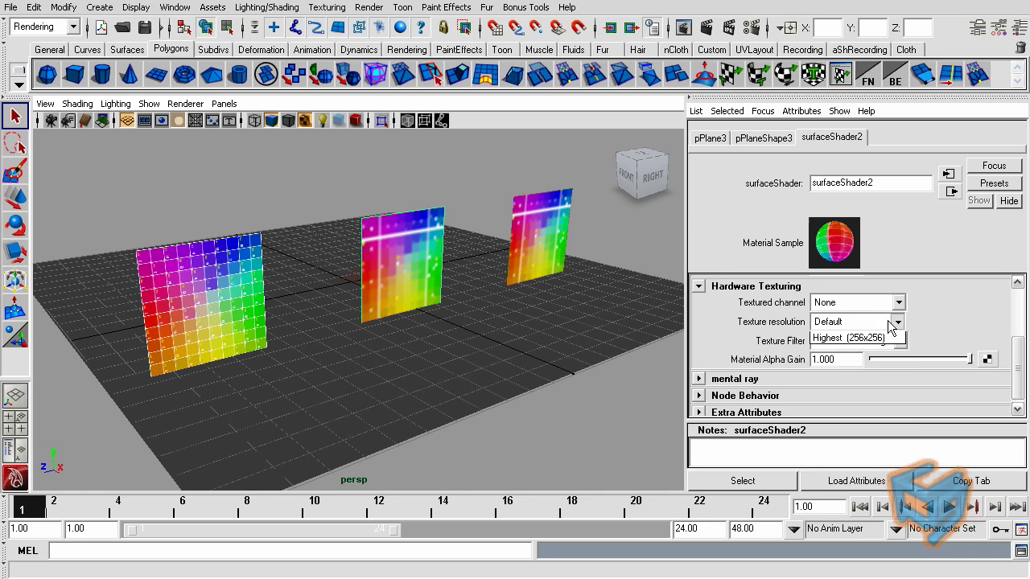
left_click(853, 391)
left_click(537, 237)
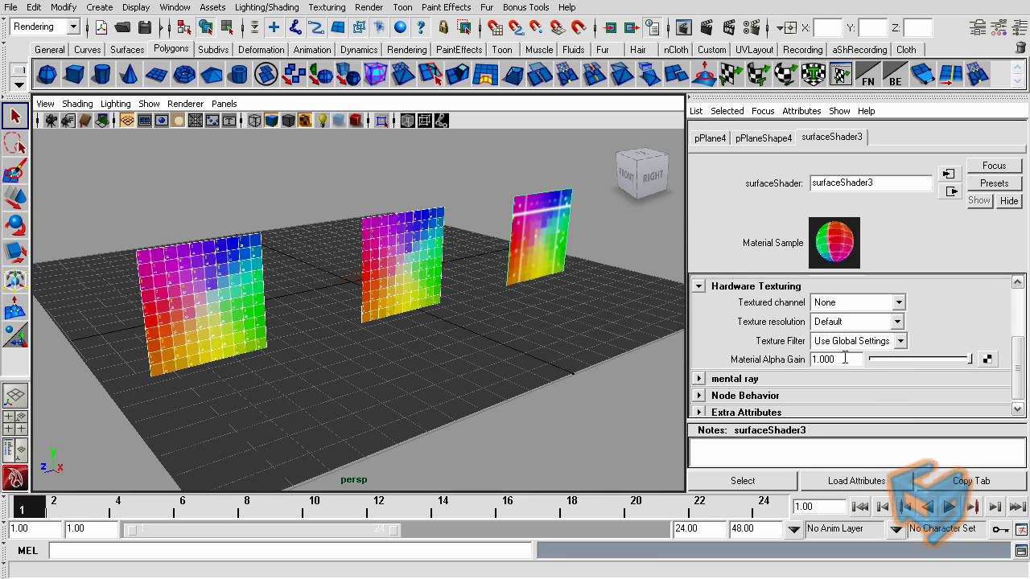
left_click(893, 322)
left_click(865, 391)
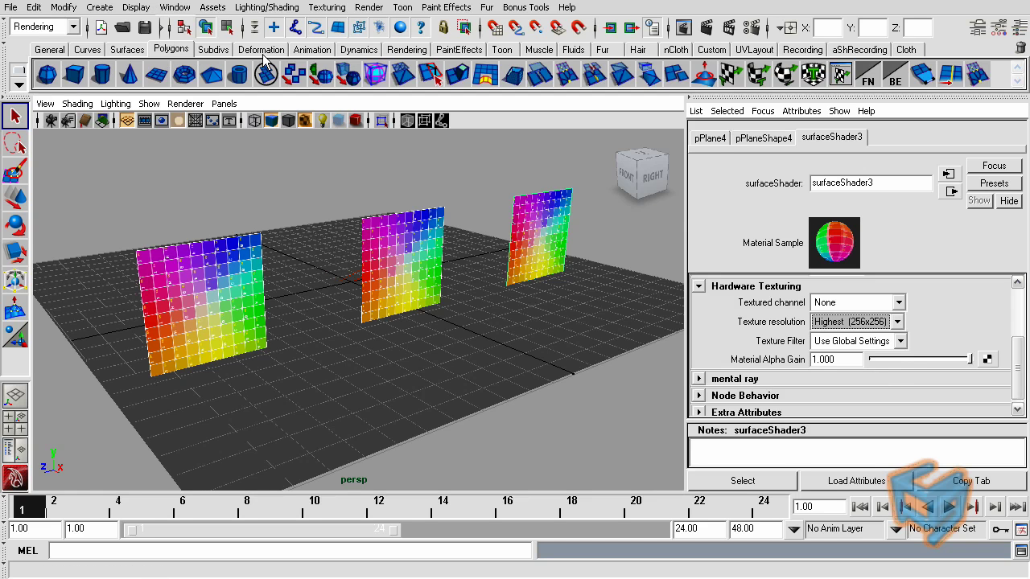
Render the perspective view with mental ray, compare the planes' colours with the viewport, and close the render.
left_click(706, 28)
left_click_drag(522, 92, 349, 53)
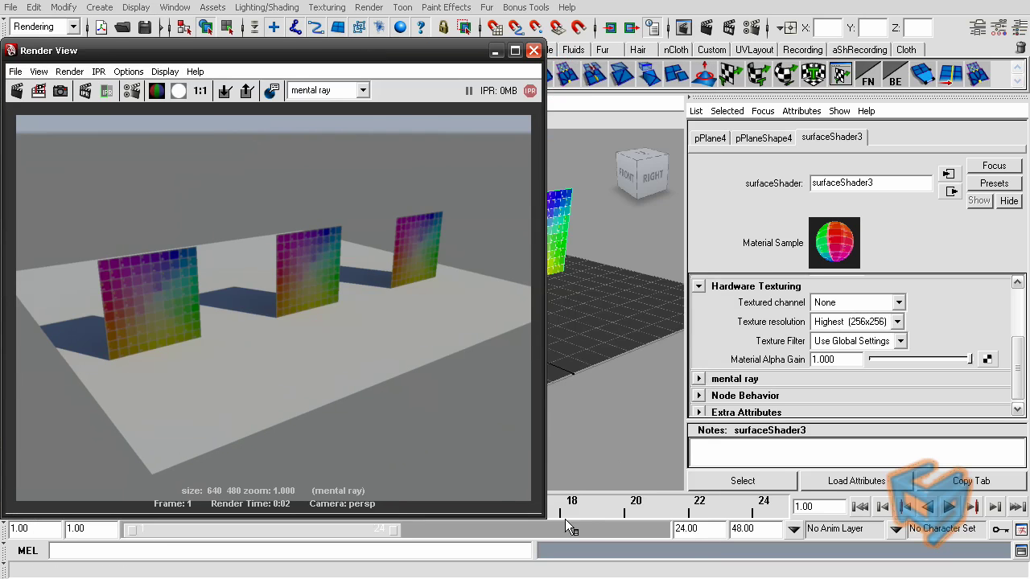
left_click_drag(545, 515, 643, 531)
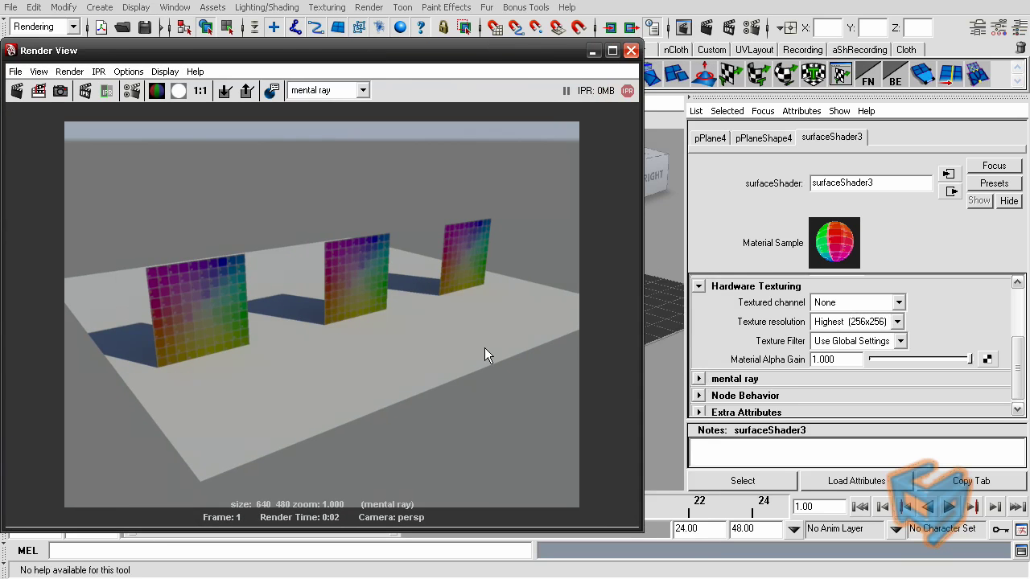
left_click_drag(379, 65, 437, 76)
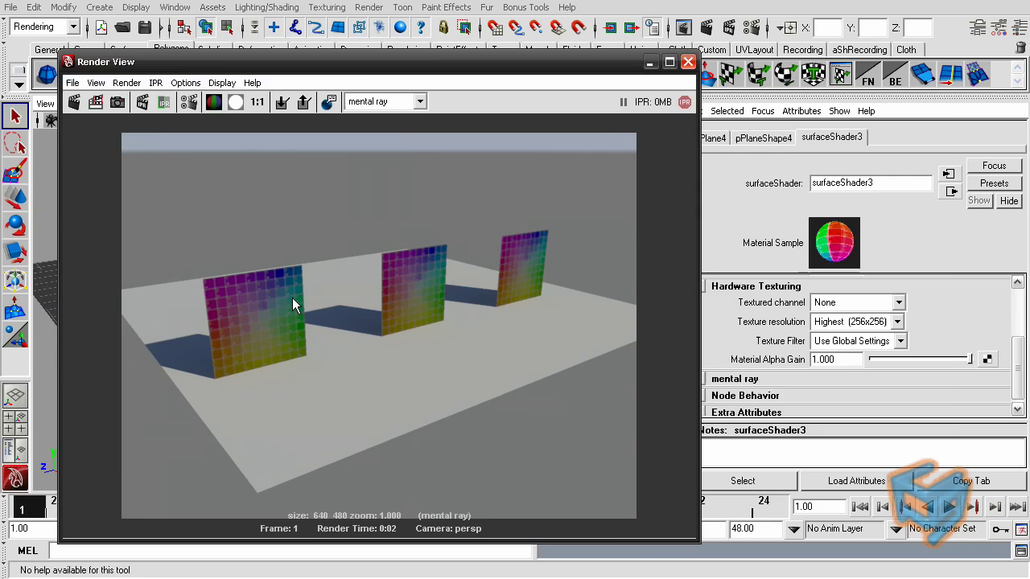
left_click_drag(359, 62, 609, 61)
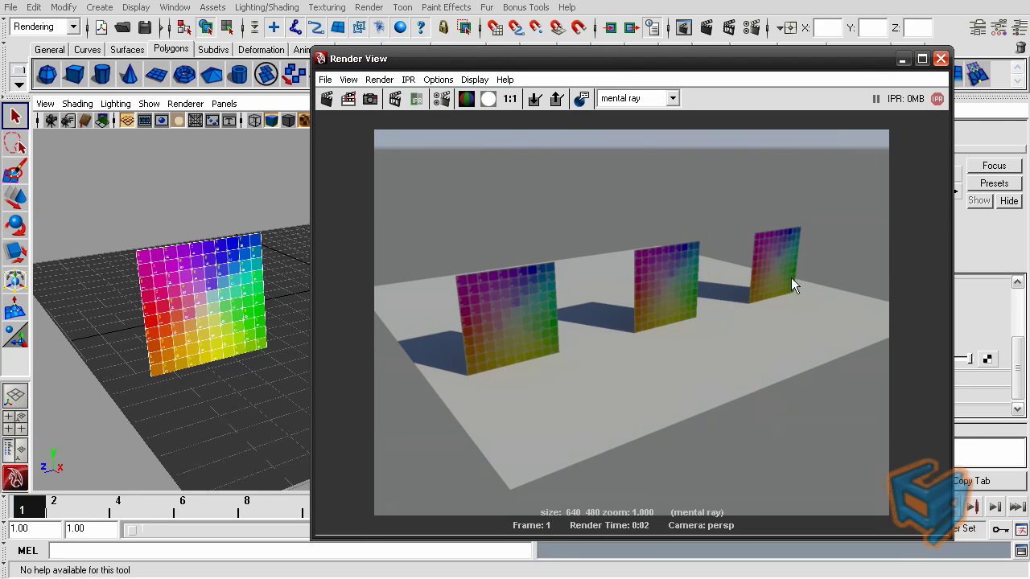
left_click_drag(624, 73, 475, 79)
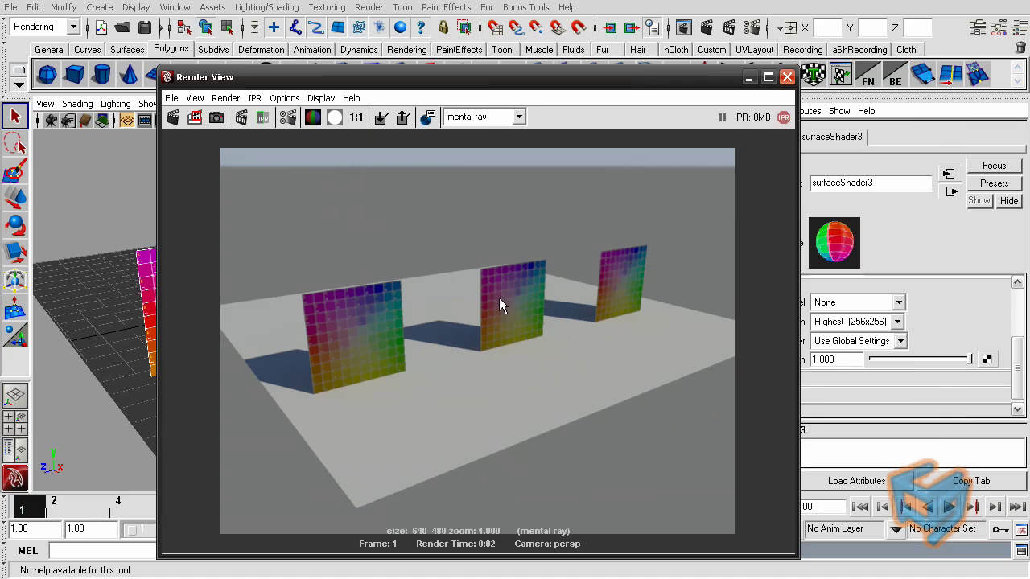
left_click_drag(704, 80, 581, 83)
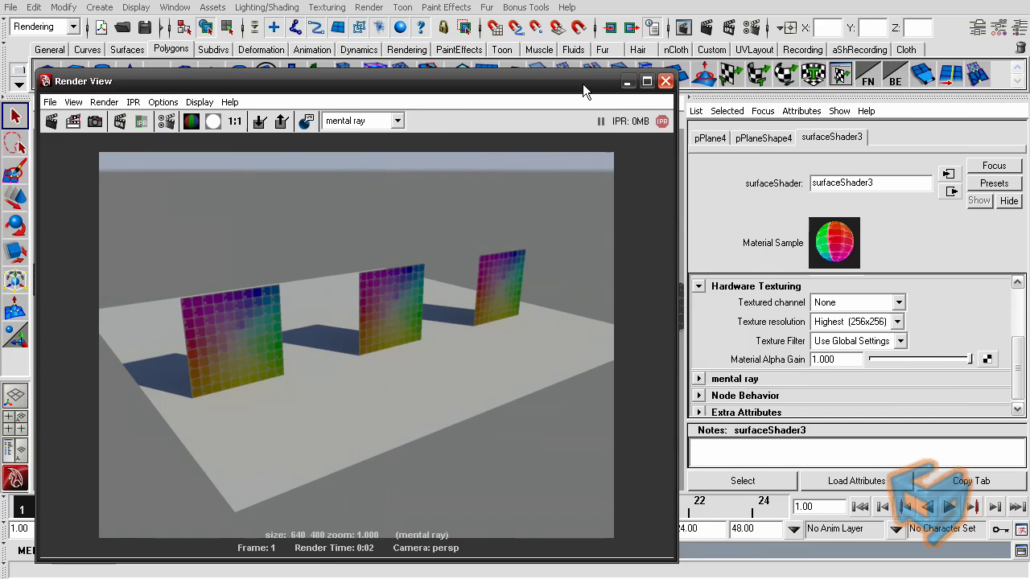
left_click(666, 82)
Select the perspective camera and examine the Gamma setting of its mia_exposure_simple1 lens shader.
left_click(45, 103)
left_click(71, 128)
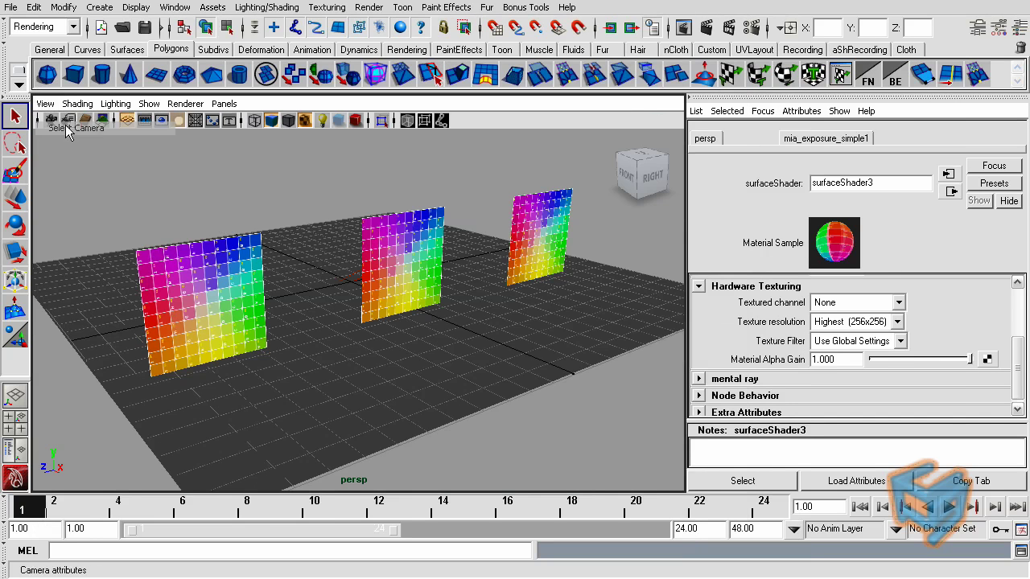
left_click(813, 141)
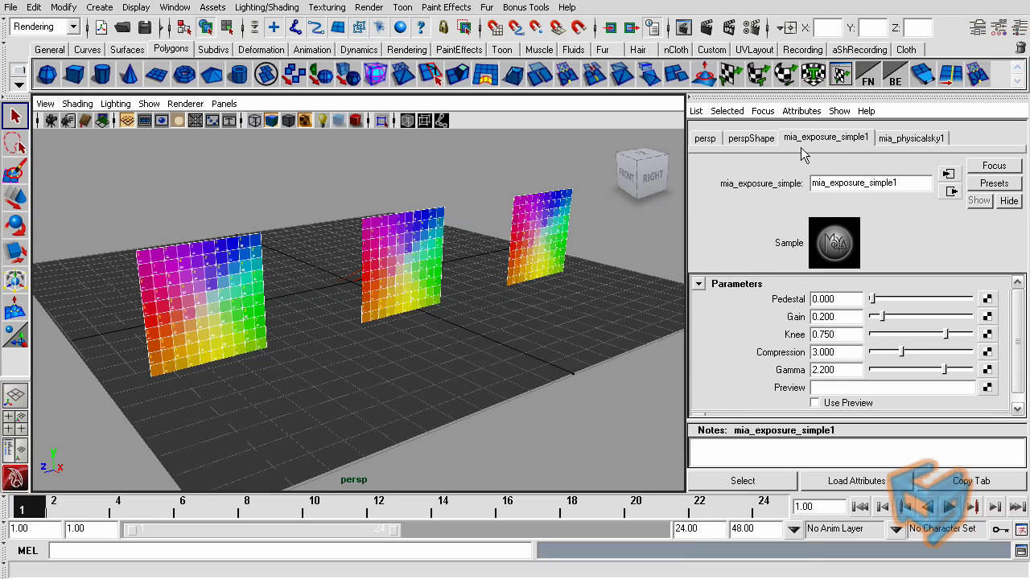
left_click(829, 370)
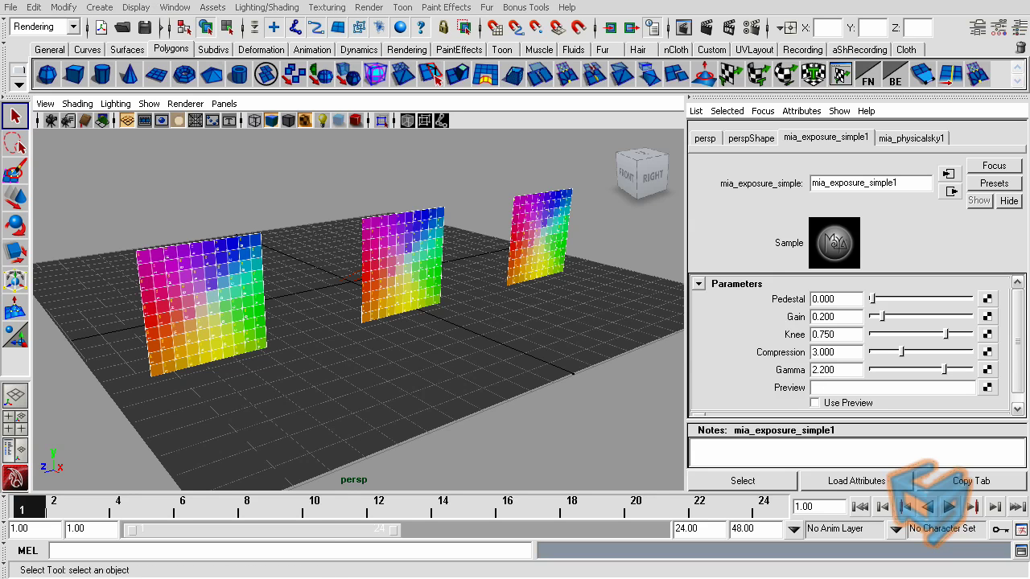
Switch to the Calculator, divide 1 by 2.2, and close it.
key("XF86Calculator")
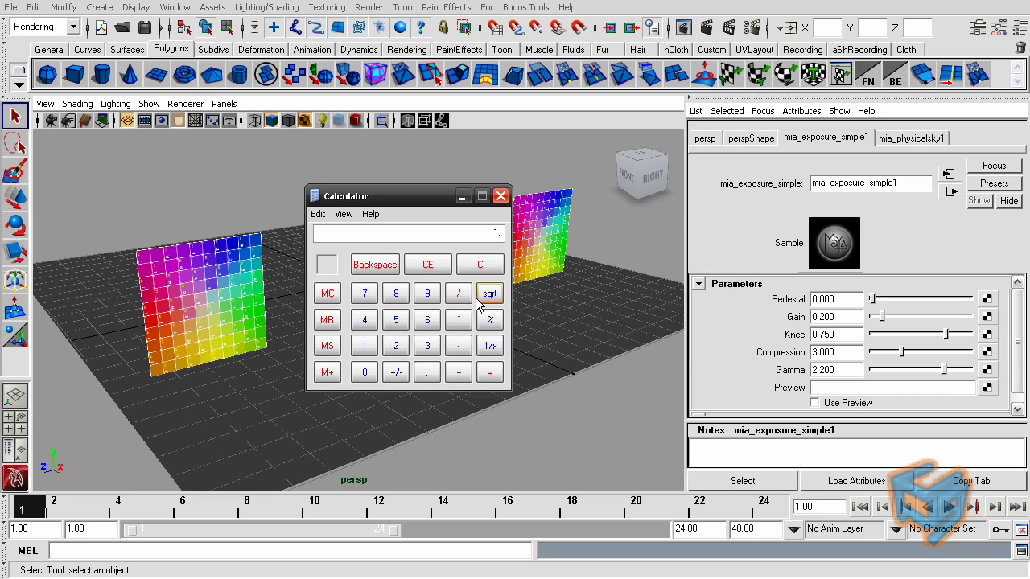
left_click(399, 348)
type(".2")
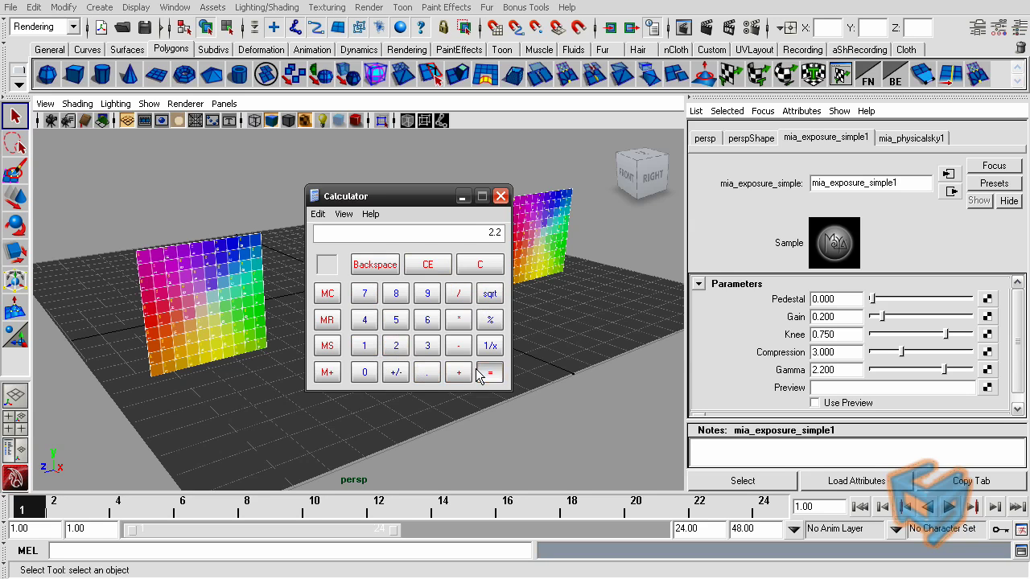
left_click(490, 371)
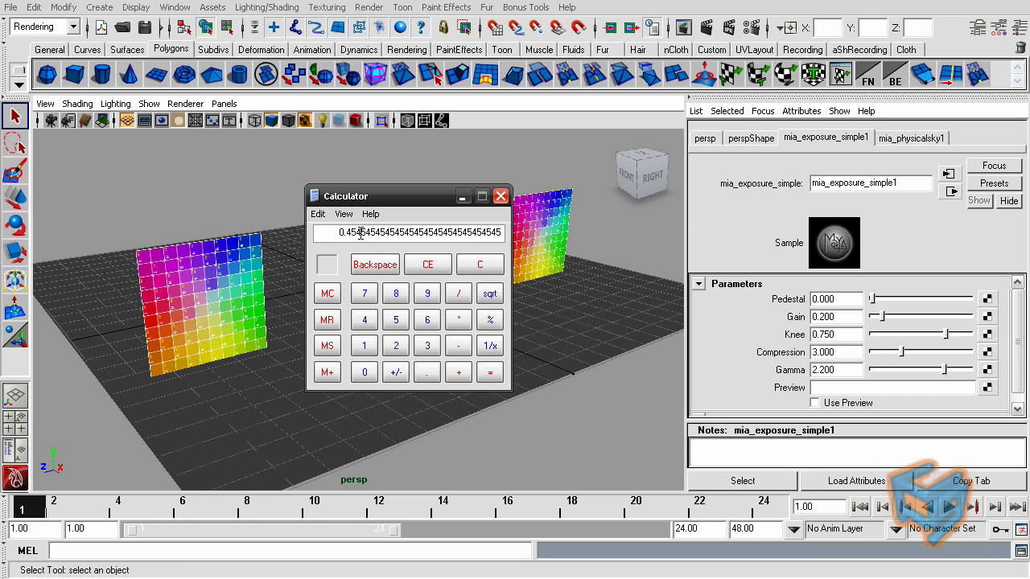
left_click(501, 197)
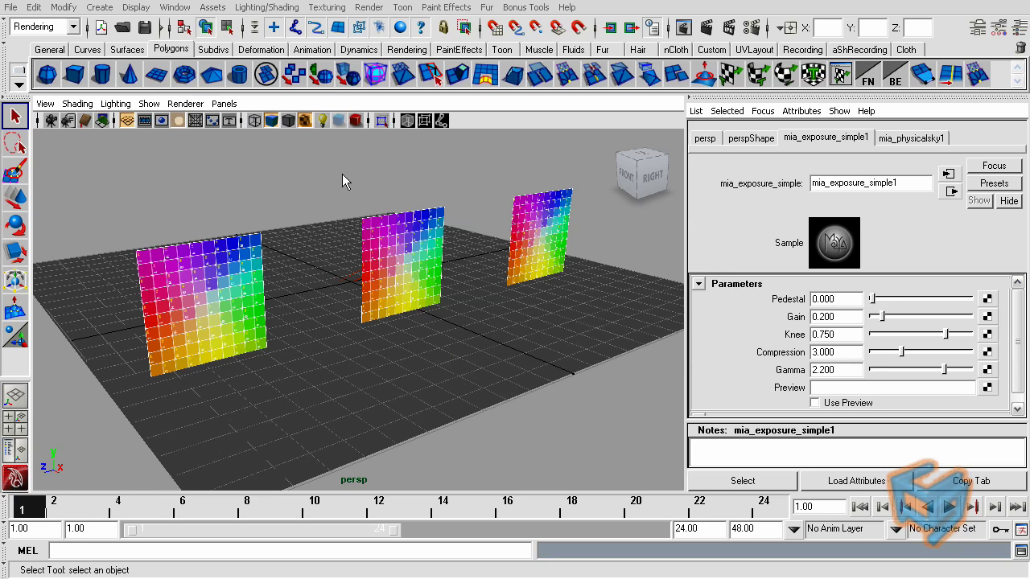
Open the Hypershade and graph the shading networks of the three surface shaders in the work area.
left_click(174, 7)
mouse_move(207, 44)
left_click(338, 73)
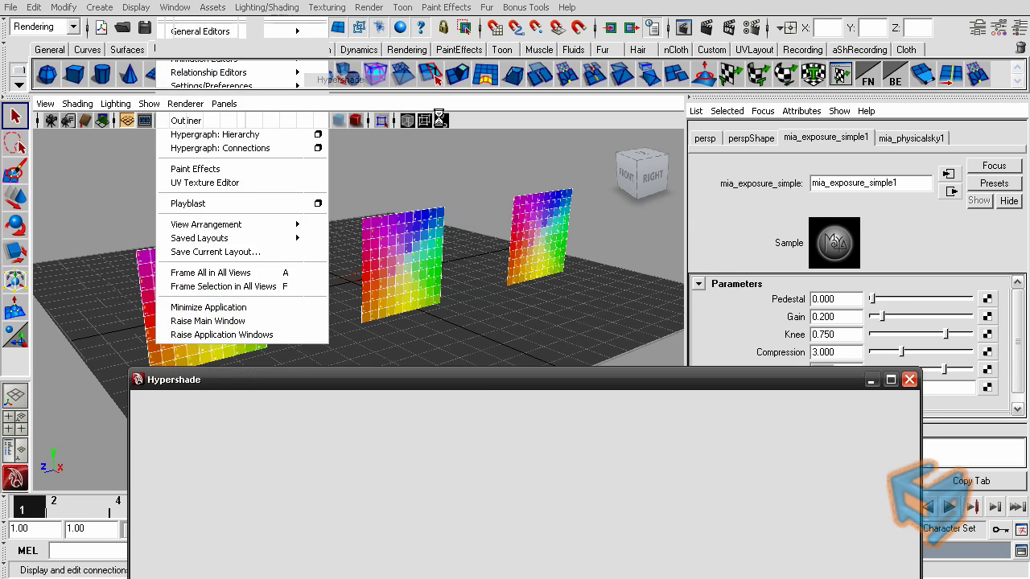
left_click_drag(506, 391, 418, 143)
left_click_drag(624, 283, 438, 242)
left_click(355, 170)
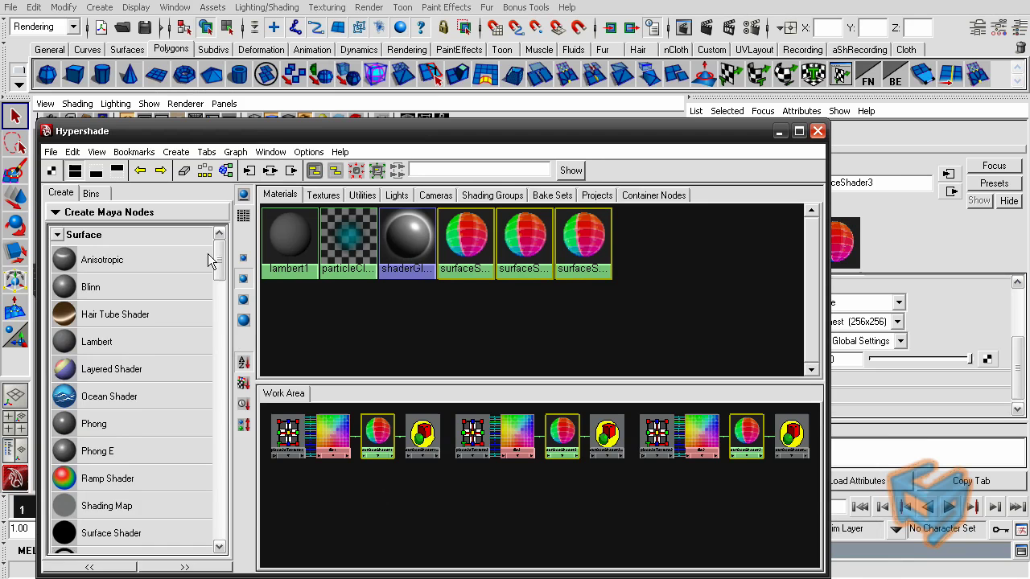
Create a Gamma Correct colour utility node and place it in empty space below the graphed networks.
left_click_drag(219, 243, 214, 501)
left_click(139, 425)
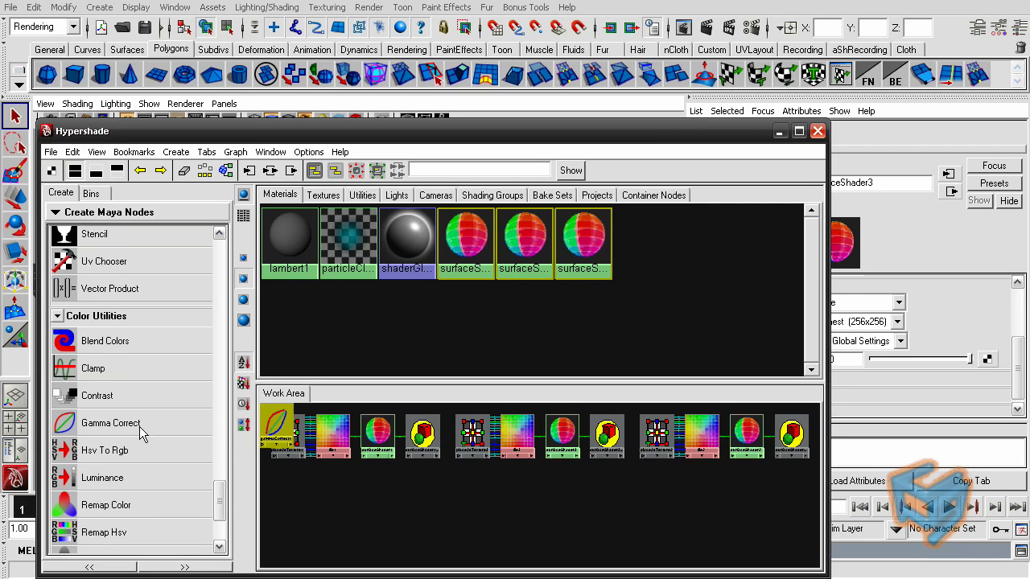
left_click_drag(281, 434, 497, 508)
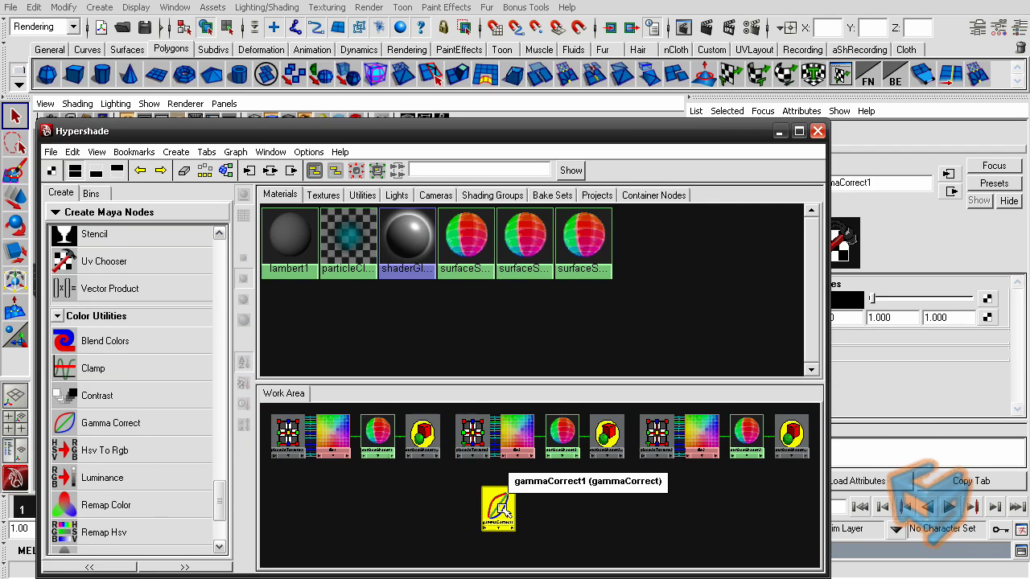
Create a mental ray mip_gamma_gain lens node and move the Gamma Correct node below the third shading network.
left_click(185, 215)
left_click(193, 243)
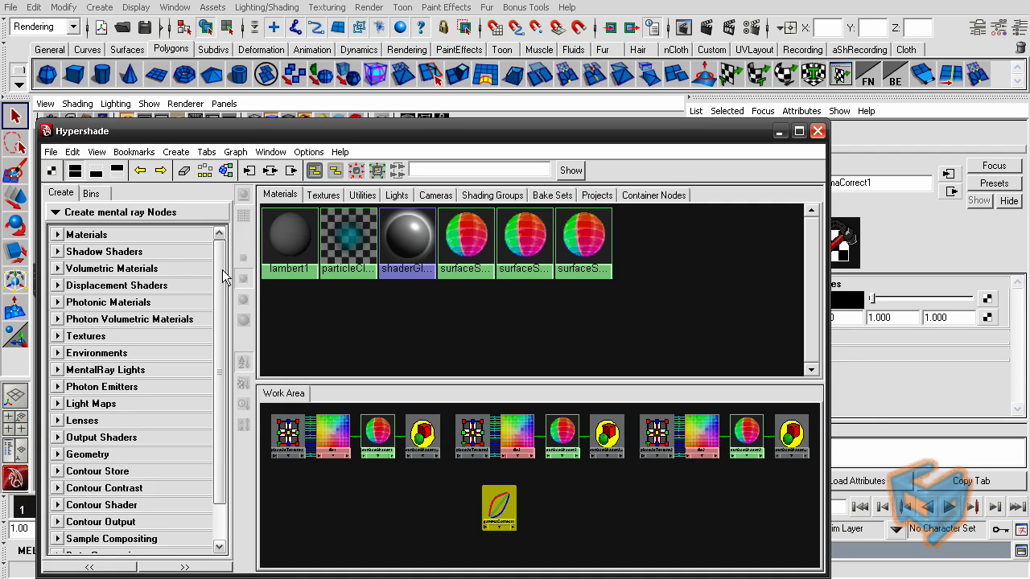
scroll(223, 277, "down", 2)
left_click(89, 420)
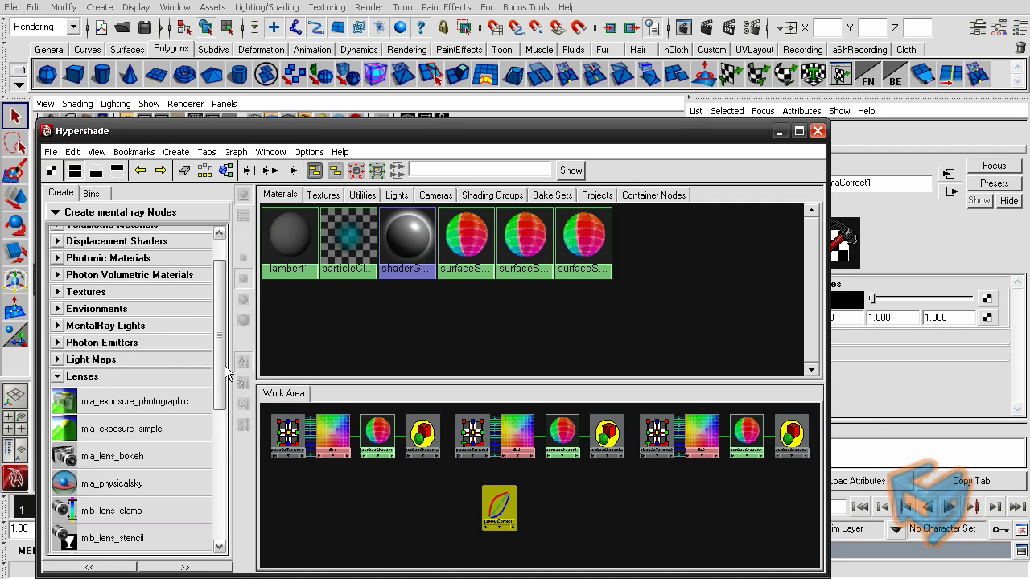
left_click_drag(225, 365, 214, 447)
left_click(114, 389)
mouse_move(276, 472)
left_mouse_down()
mouse_move(547, 509)
mouse_move(721, 495)
left_mouse_up()
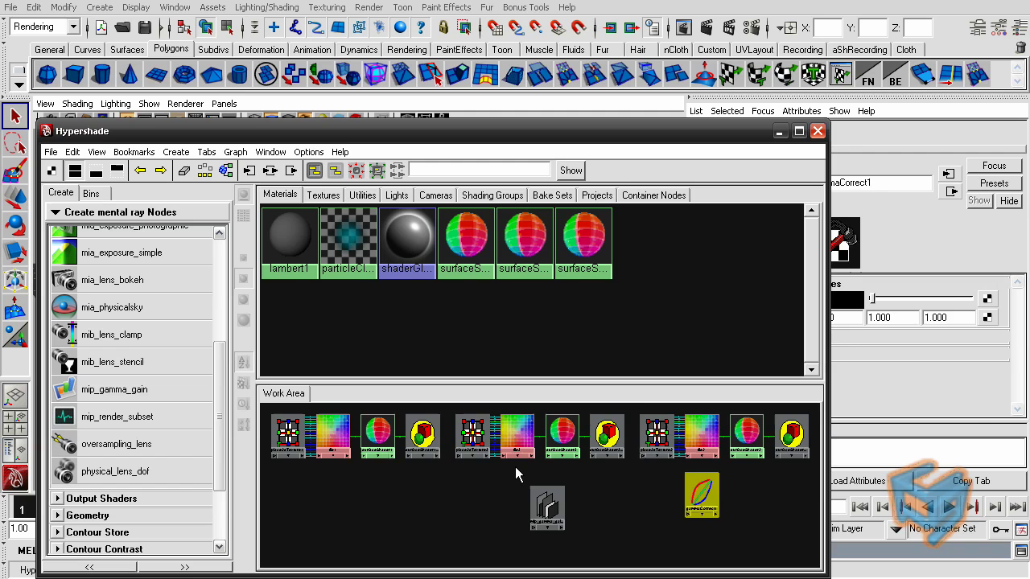
Move the second and third networks' file textures and placement nodes below their shaders, and the Gamma Correct node above file2.
left_click_drag(515, 475, 433, 492)
left_click_drag(656, 471, 690, 504)
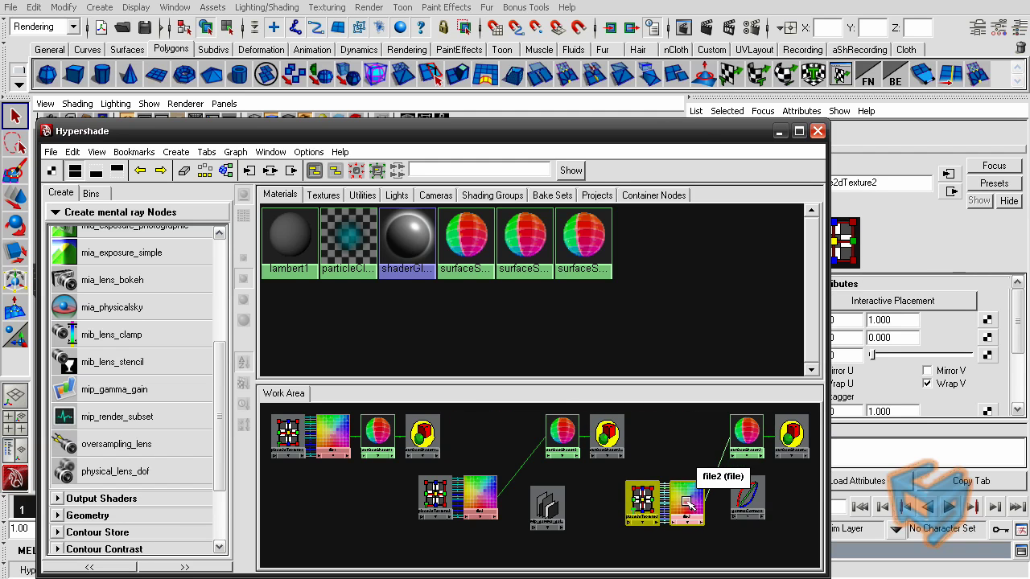
left_click_drag(676, 132, 1029, 105)
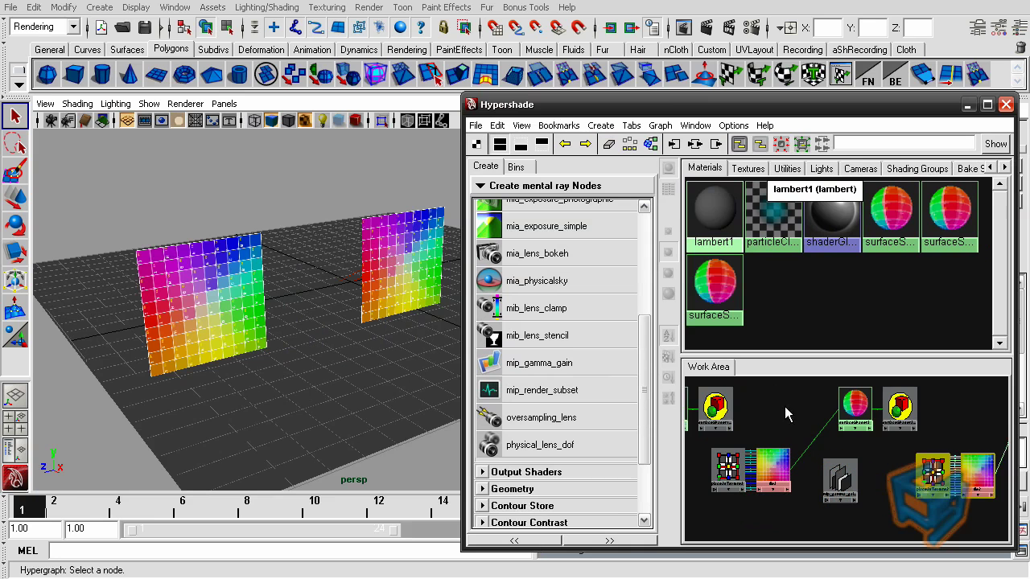
middle_click_drag(784, 407, 738, 411, "alt")
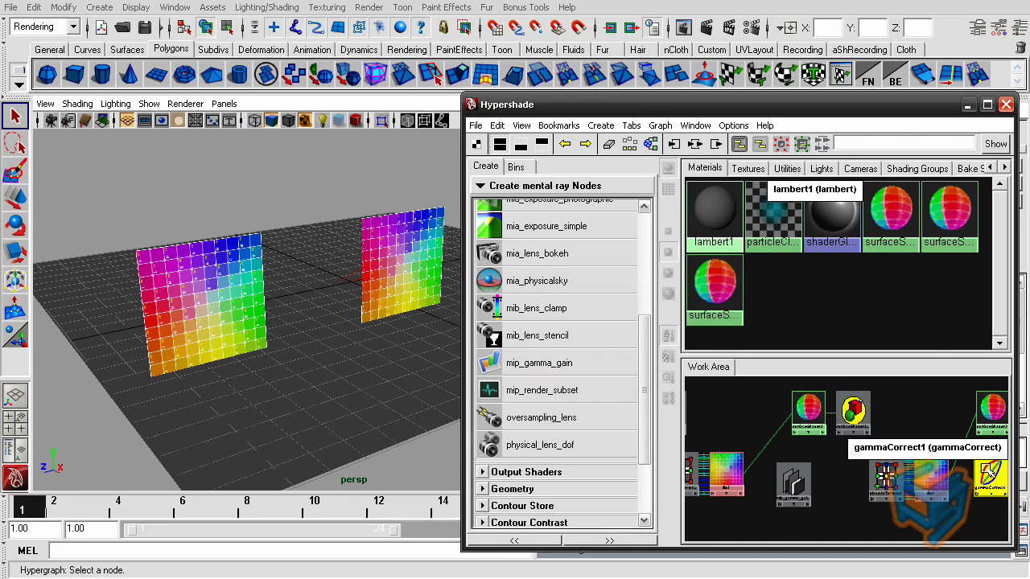
left_click_drag(993, 475, 926, 418)
Connect file2's colour to the Gamma Correct node's value, and the Gamma Correct node's outValue to surfaceShader2's outColor.
middle_click_drag(929, 479, 928, 424)
left_click(949, 464)
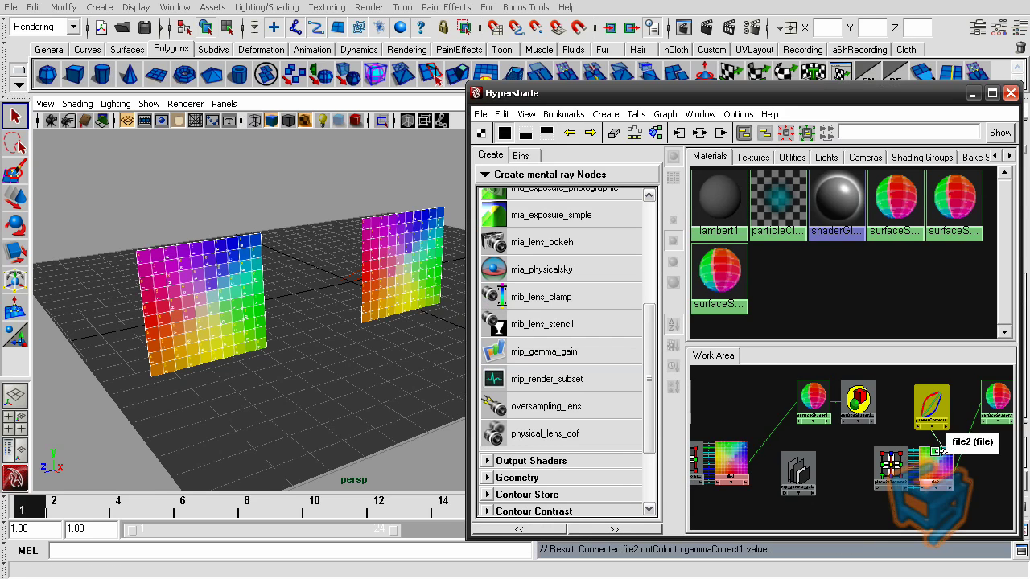
middle_click_drag(993, 400, 994, 403)
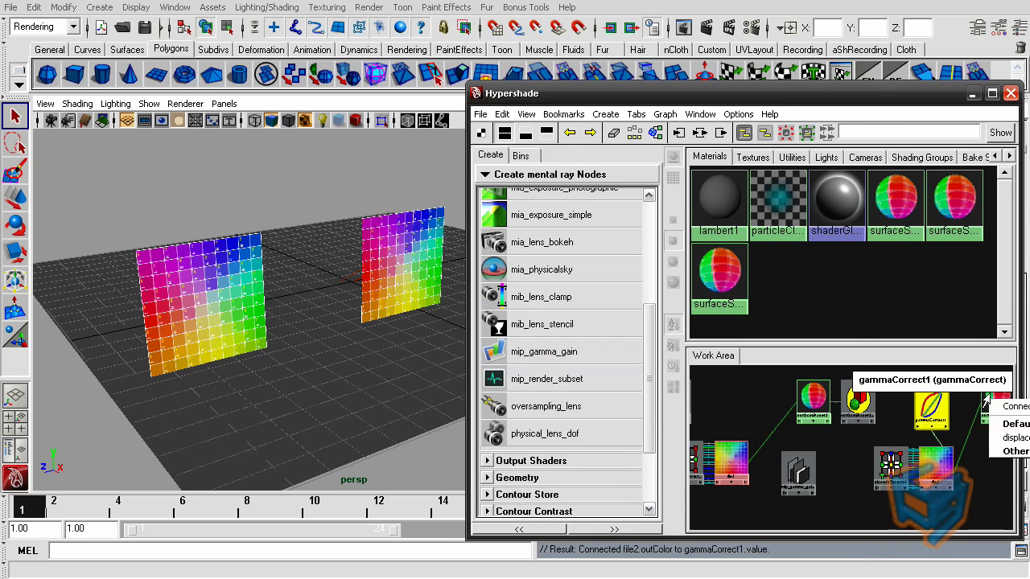
left_click(998, 453)
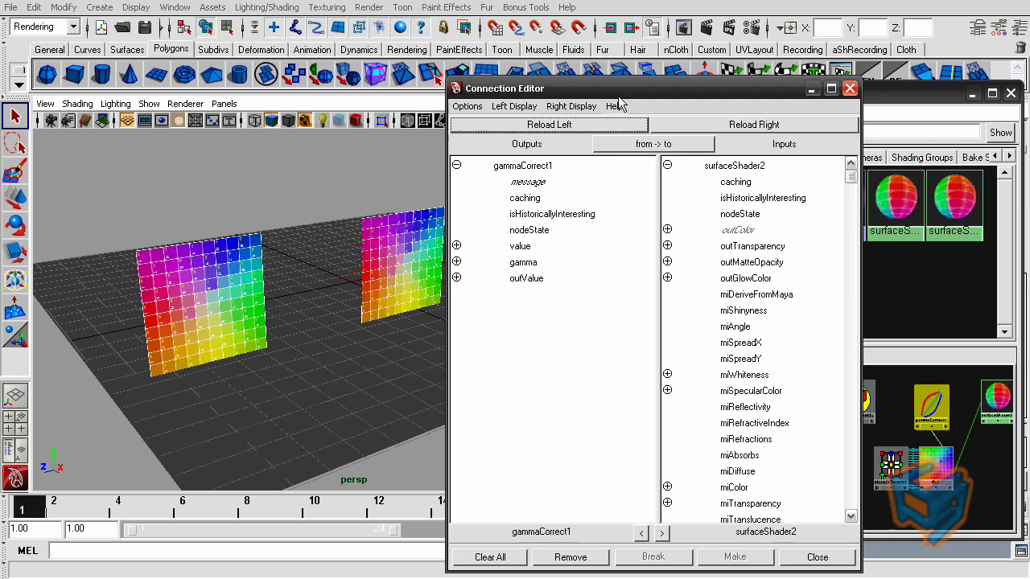
left_click_drag(617, 89, 562, 84)
left_click(483, 273)
left_click(681, 225)
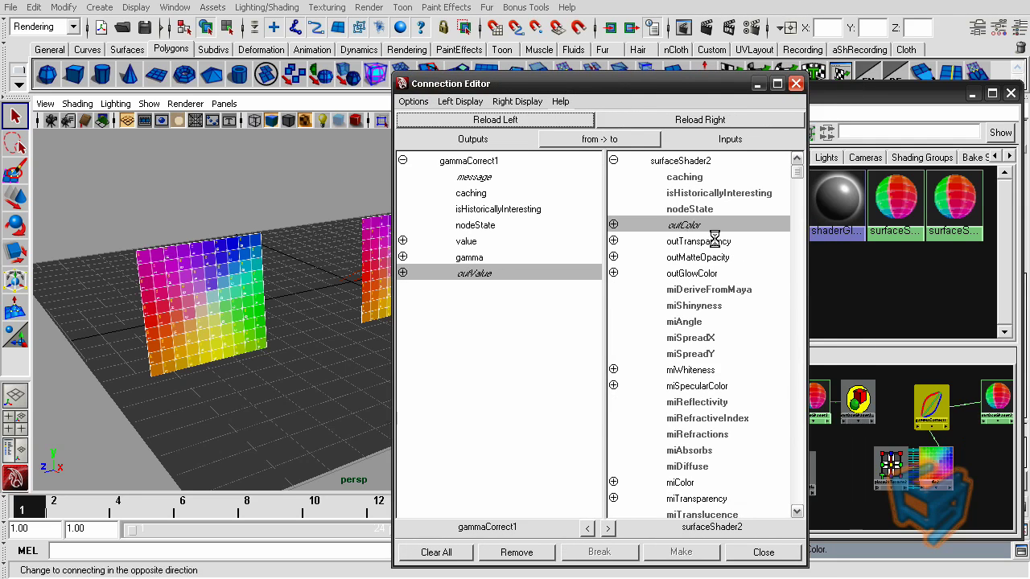
left_click_drag(535, 86, 626, 107)
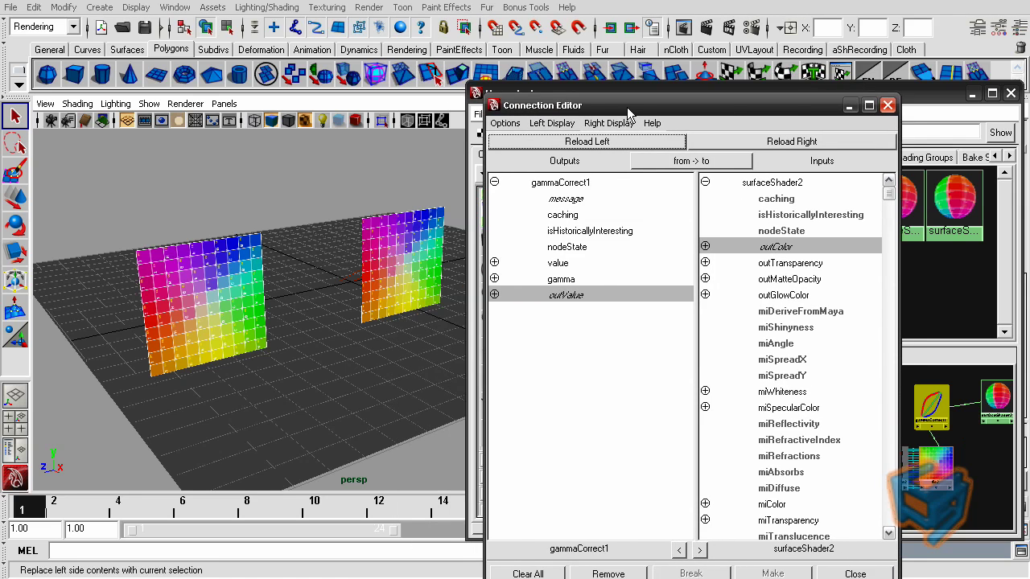
left_click(886, 106)
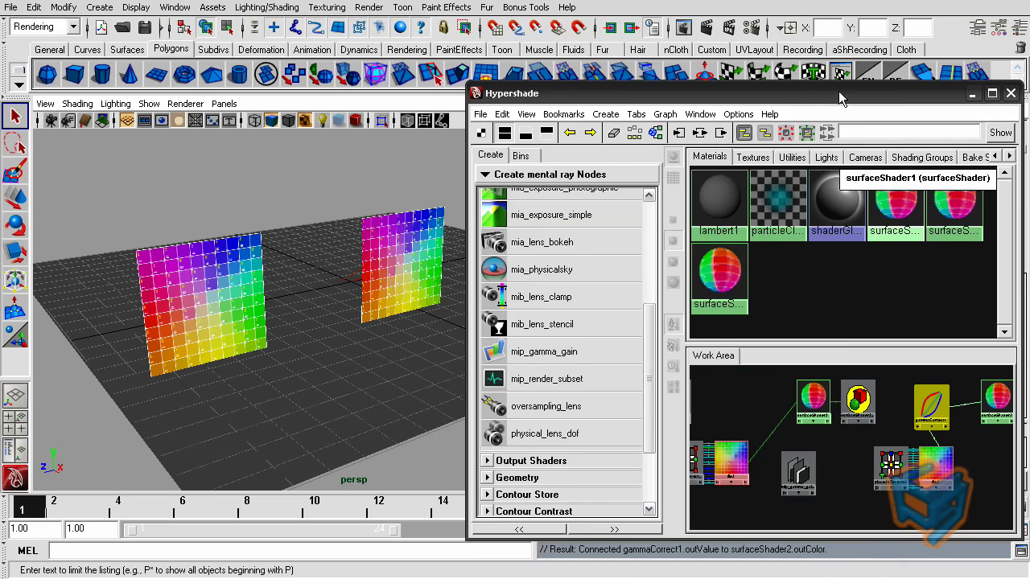
Connect the file3 texture to the mip_gamma_gain node using the default connection.
left_click_drag(831, 93, 313, 77)
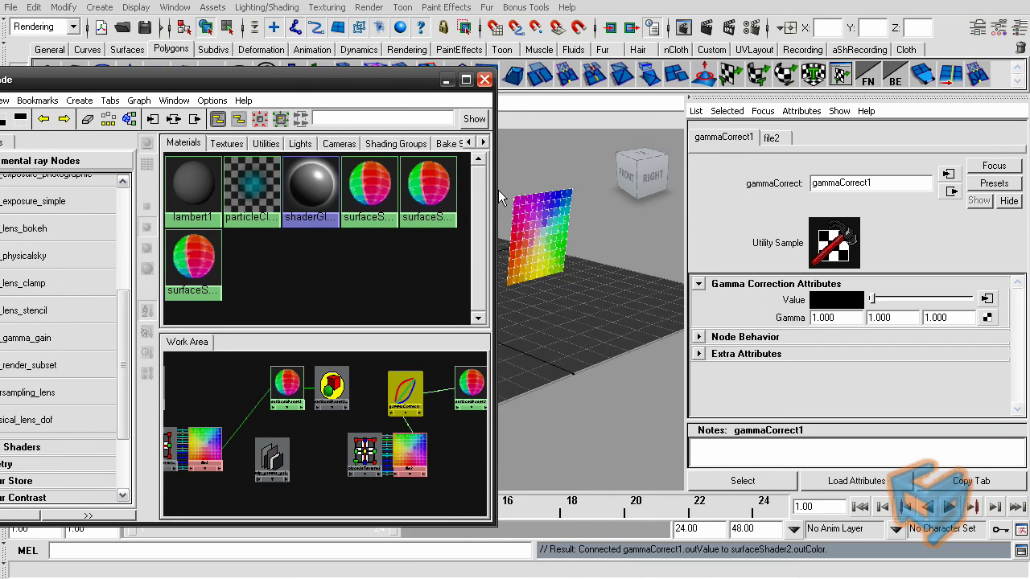
left_click(272, 459)
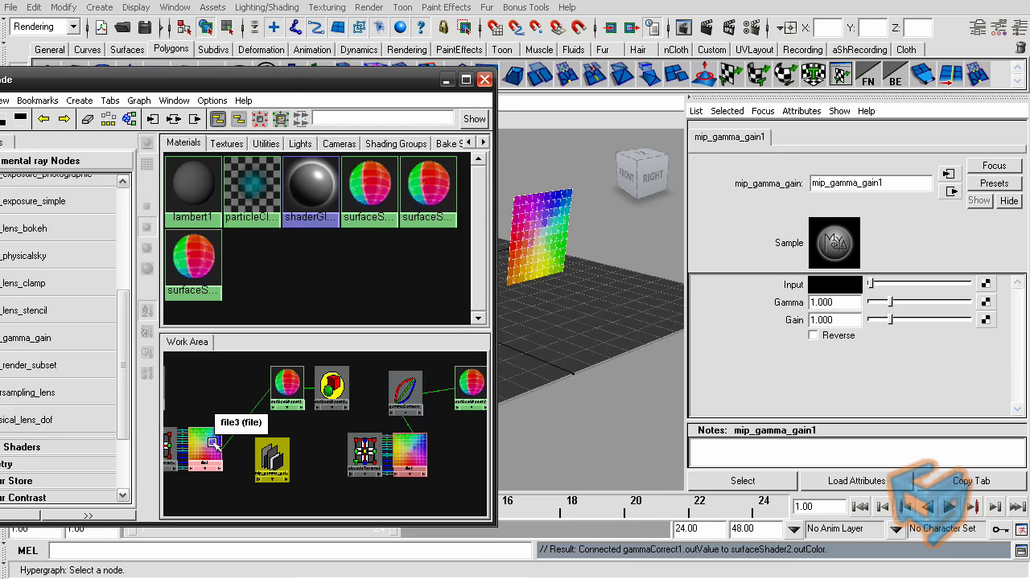
middle_click_drag(214, 445, 777, 298)
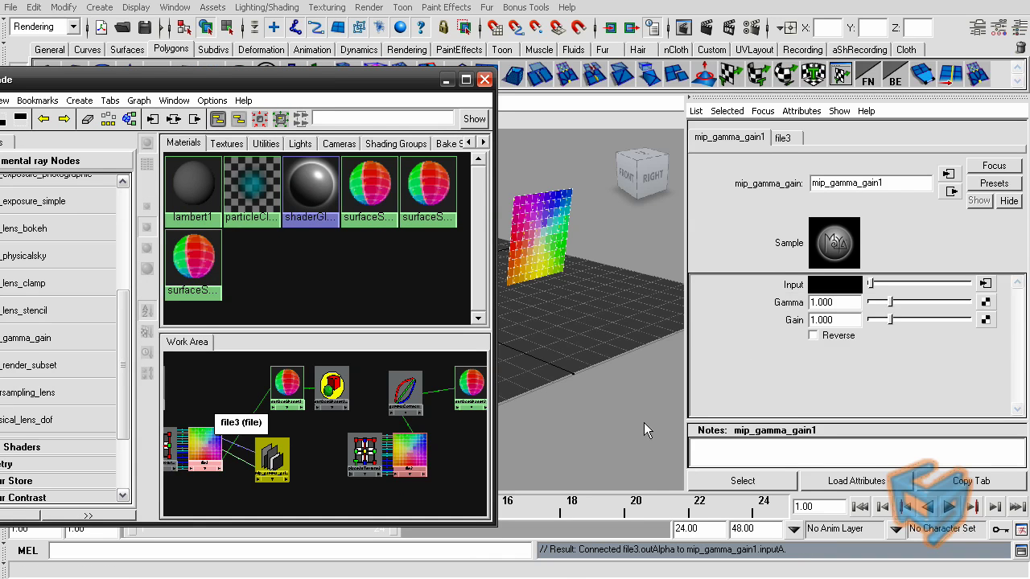
Remove the connection from file3's outAlpha to the mip_gamma_gain node's inputA and place the node above file3.
left_click_drag(273, 457, 305, 445)
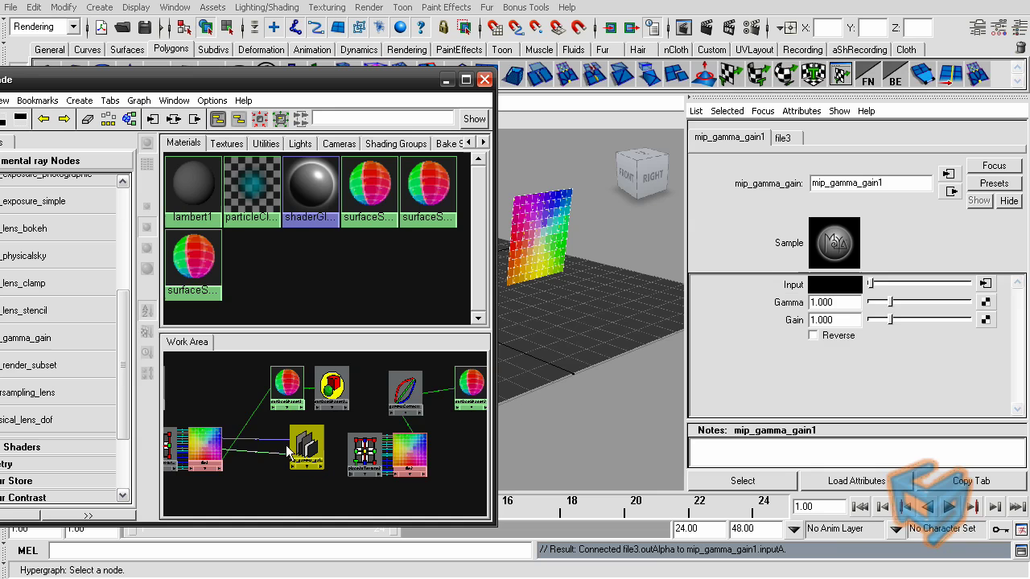
left_click(281, 445)
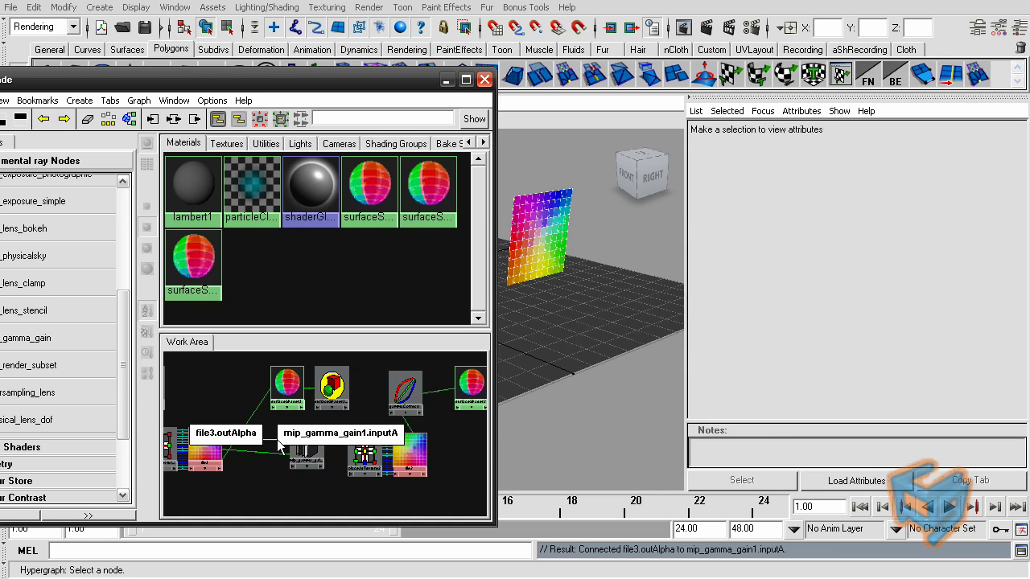
key("Delete")
left_click_drag(304, 447, 239, 382)
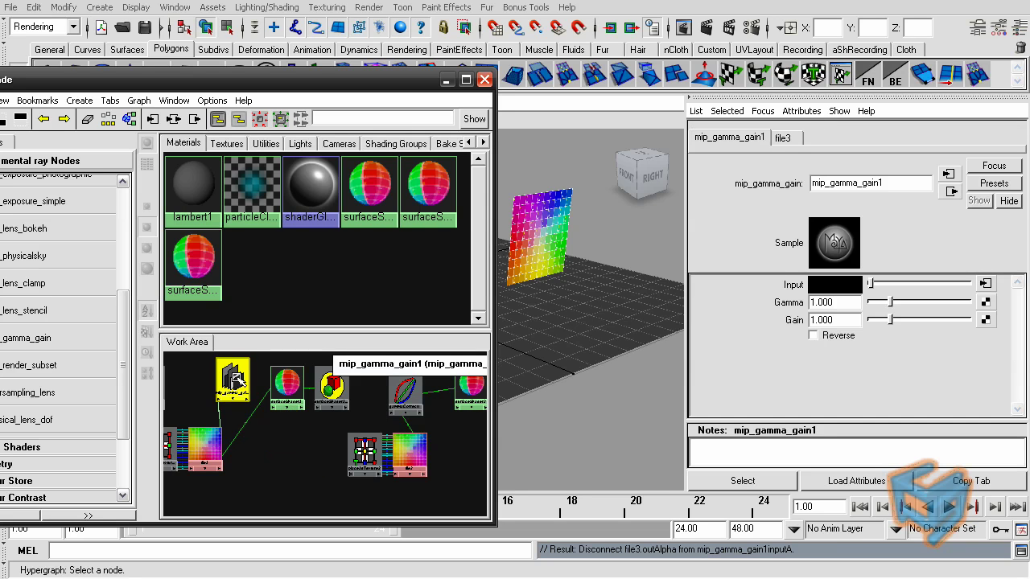
Connect the mip_gamma_gain node's outValue to surfaceShader3's outColor.
middle_click_drag(239, 382, 279, 380)
left_click(306, 437)
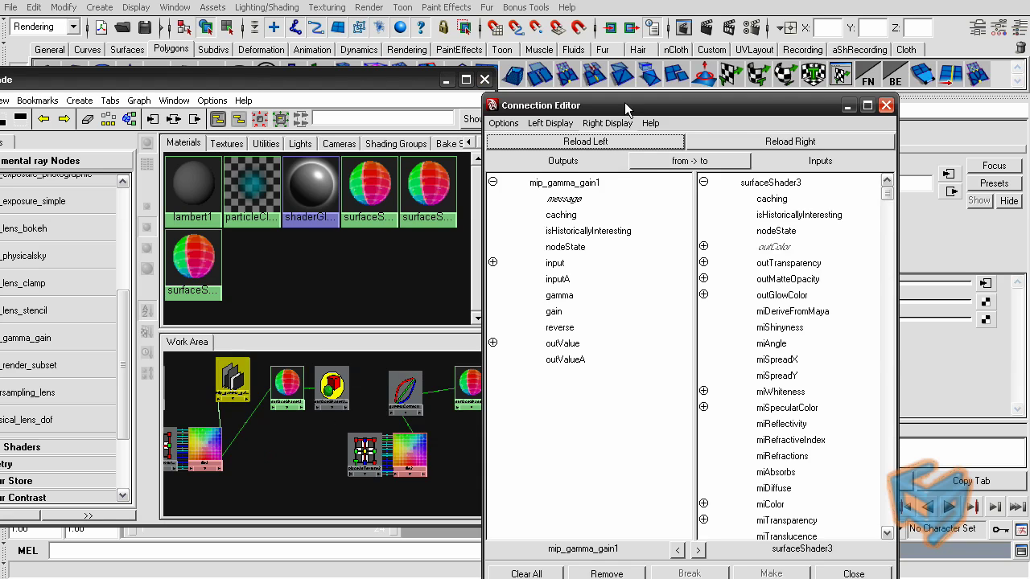
left_click_drag(625, 105, 327, 76)
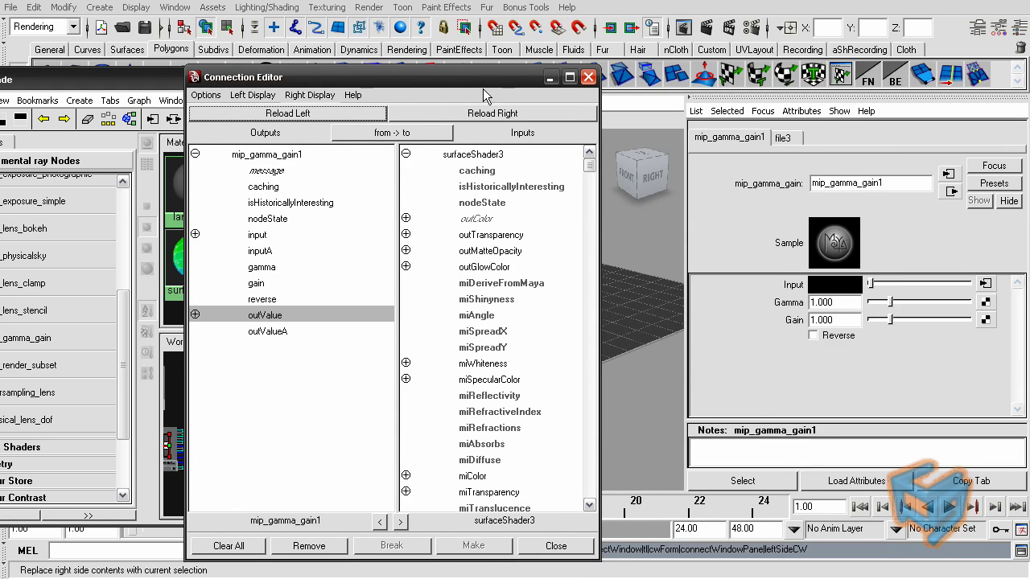
left_click_drag(487, 78, 356, 74)
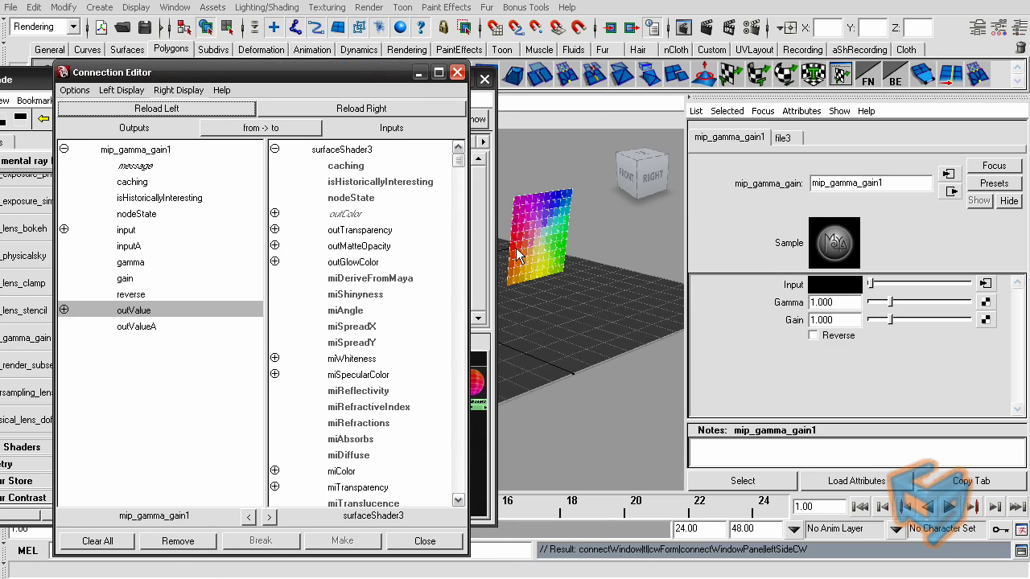
left_click(358, 215)
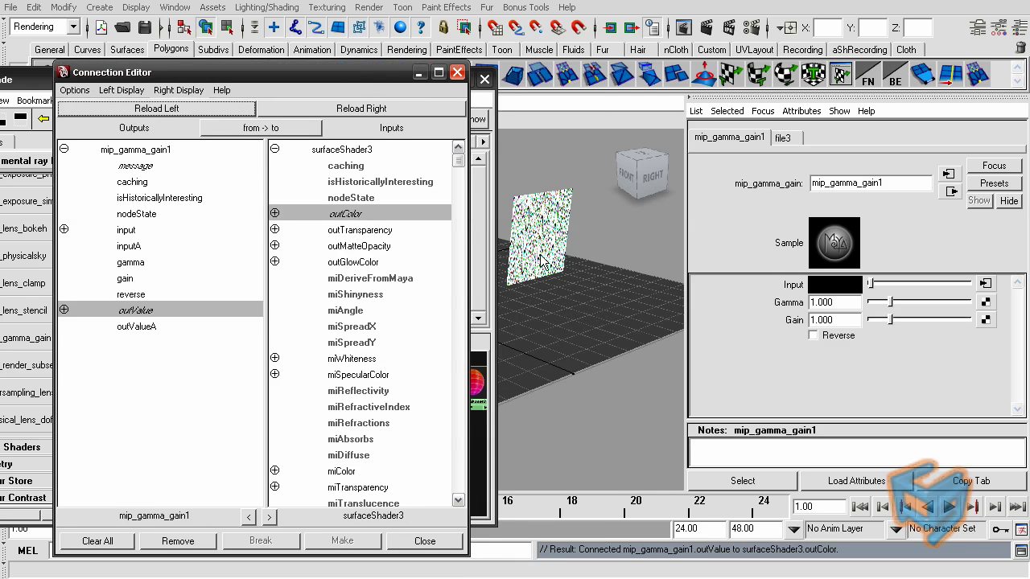
left_click(456, 73)
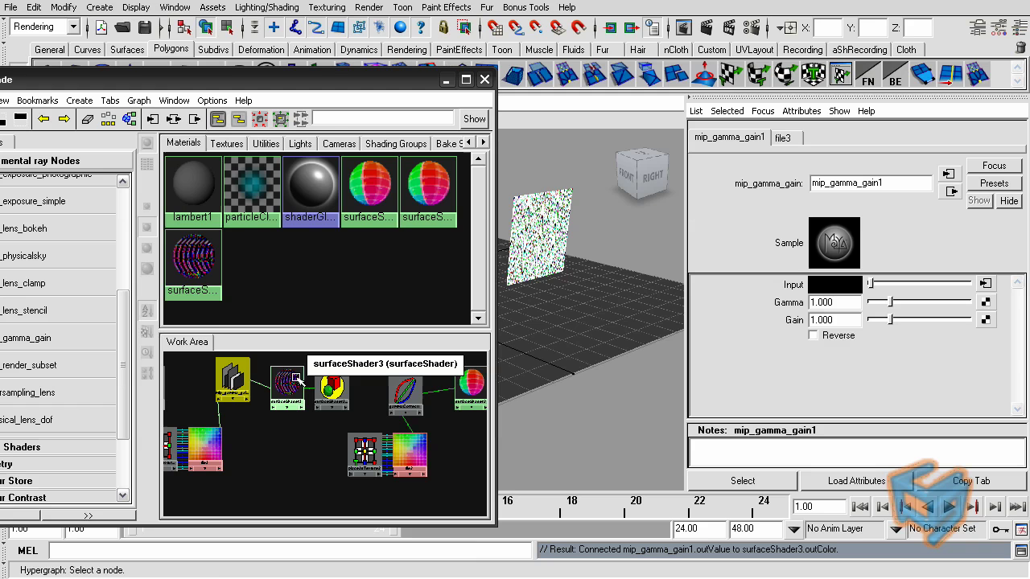
Arrange the mip_gamma_gain and surfaceShader3 nodes in a row beside their shading group, above file3.
left_click_drag(233, 378, 293, 433)
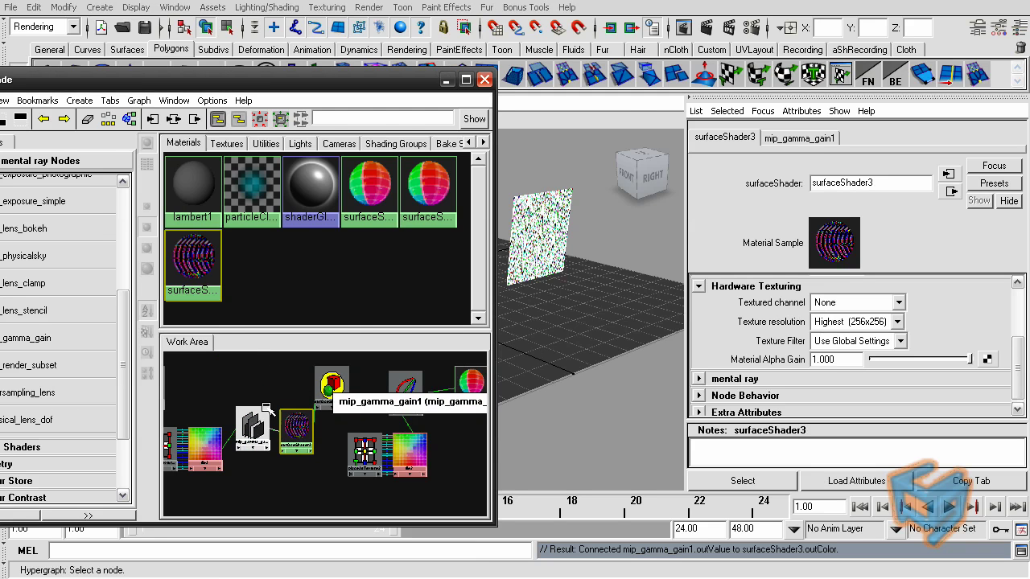
left_click_drag(326, 89, 507, 91)
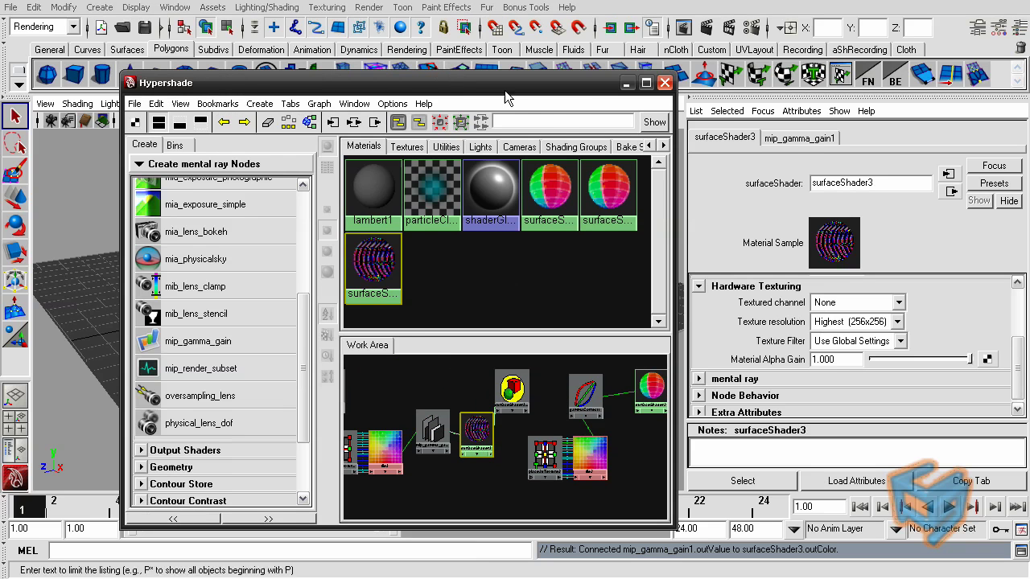
left_click(435, 430)
left_click_drag(473, 442, 466, 398)
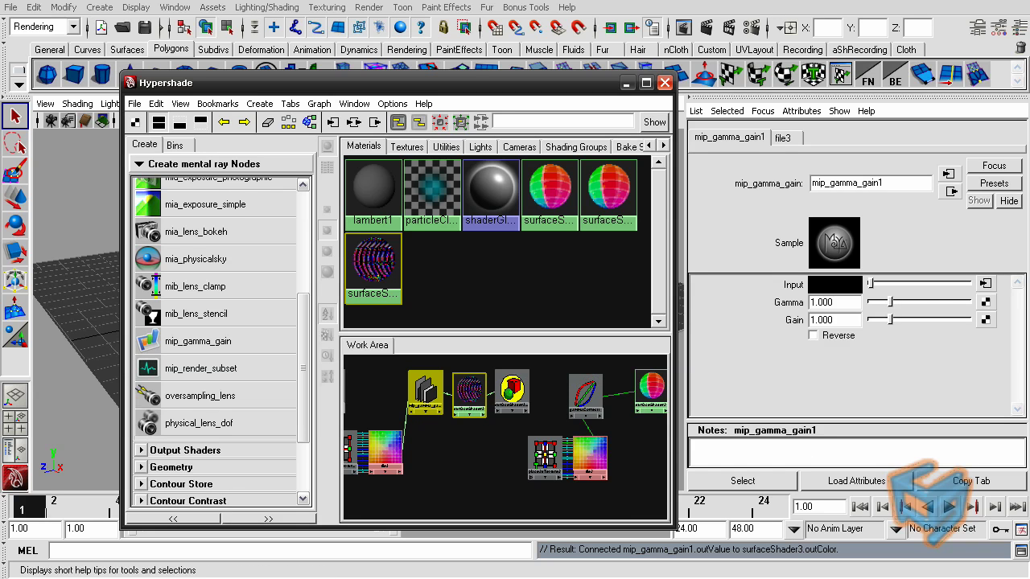
Switch to the browser and review the djx blog post on mip_gamma_gain and mentalRaySwatchGen.
key("alt+Tab")
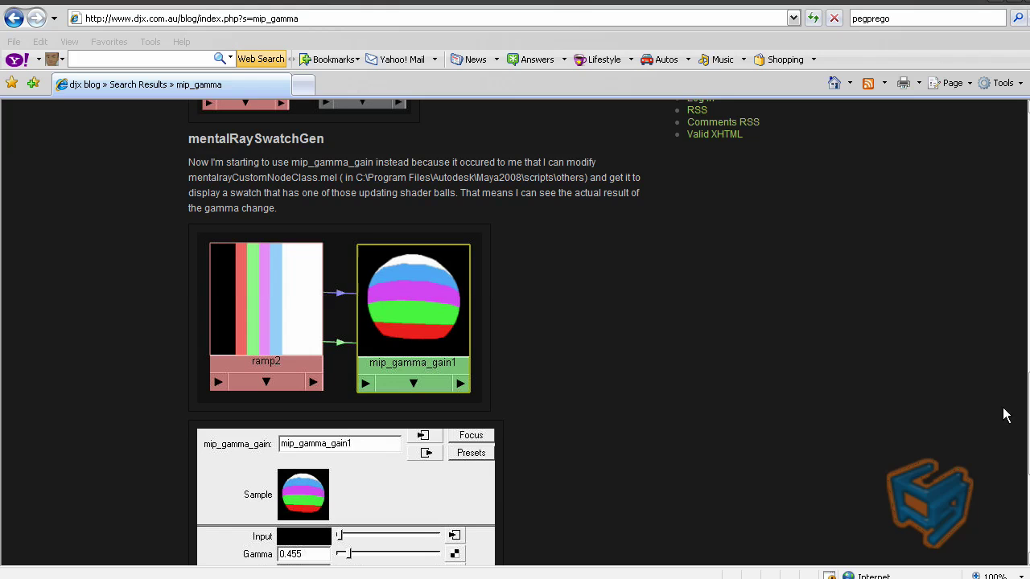
scroll(423, 353, "up", 1)
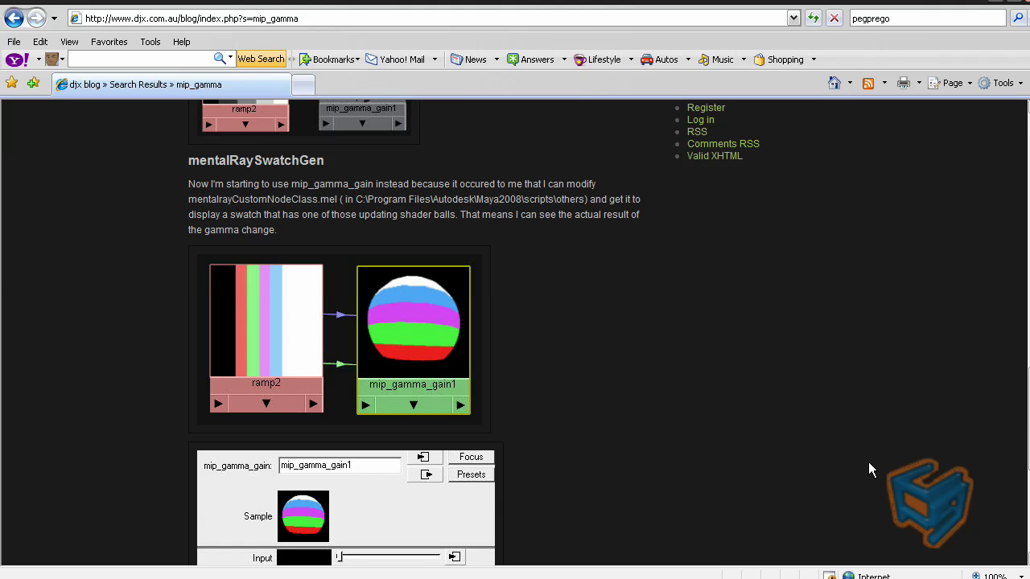
scroll(984, 239, "up", 10)
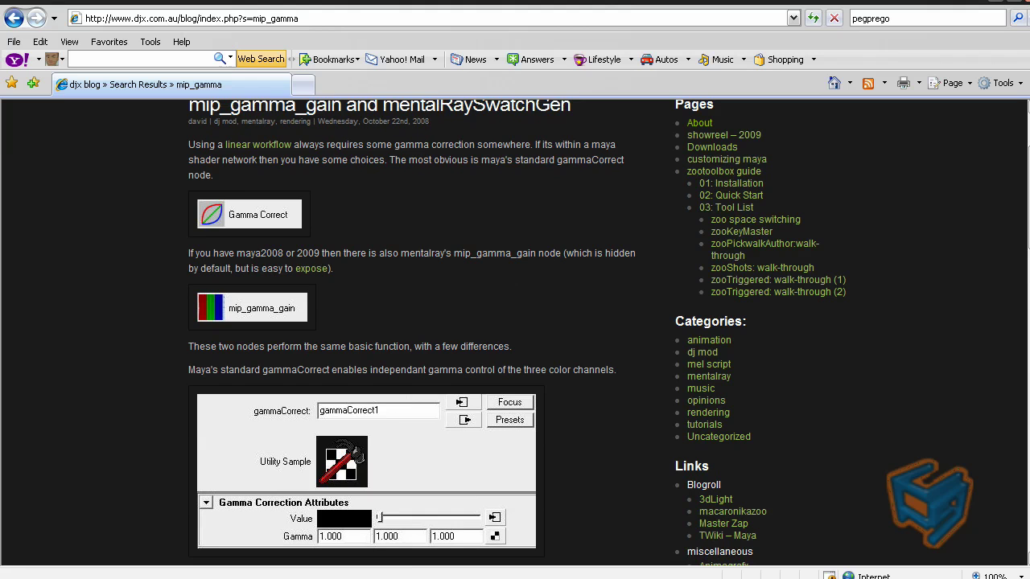
scroll(971, 404, "down", 10)
scroll(724, 449, "down", 8)
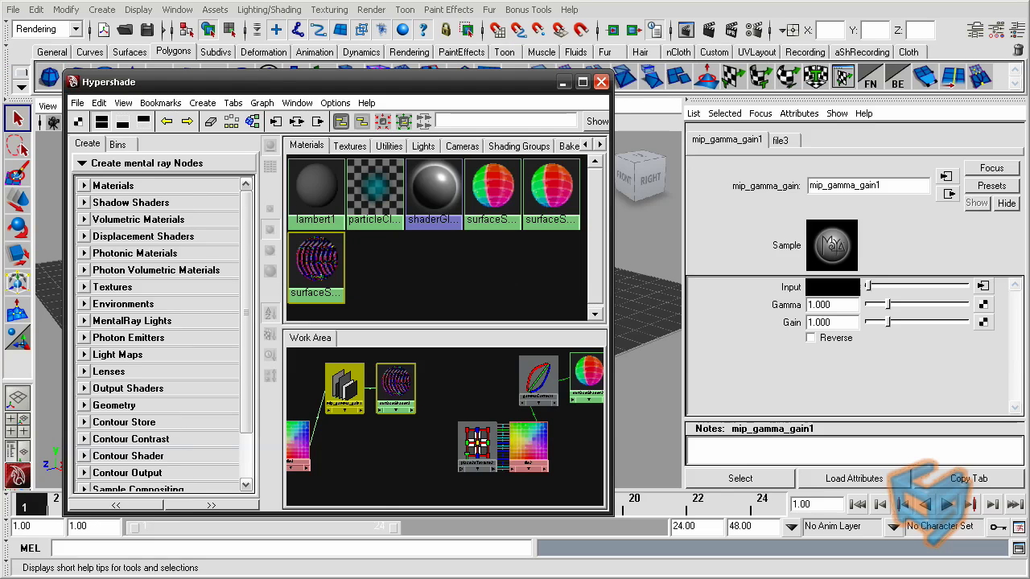
Open Maya's Render View and examine the mental ray render of the three textured planes.
left_click(177, 10)
left_click(362, 48)
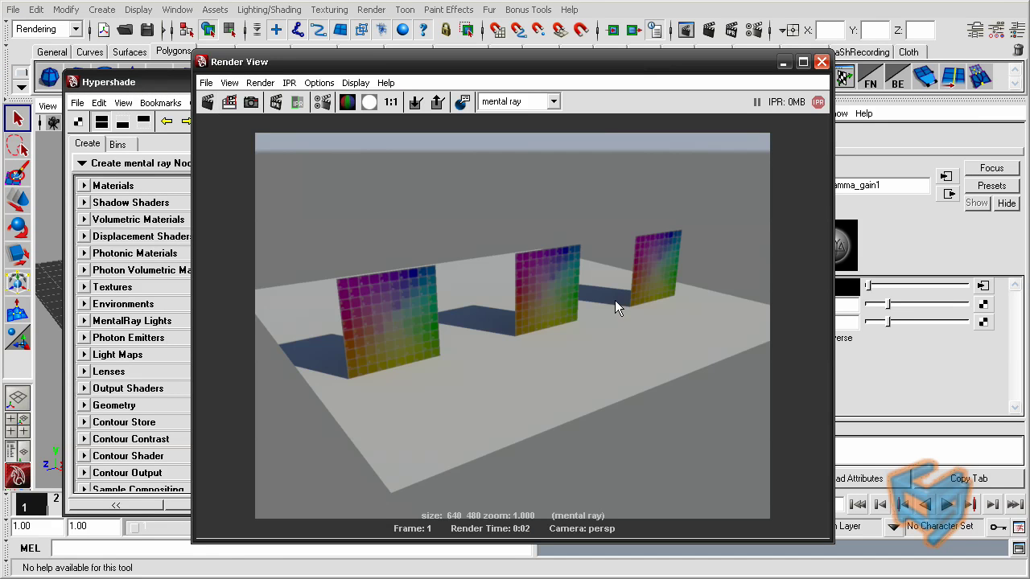
left_click_drag(714, 65, 610, 54)
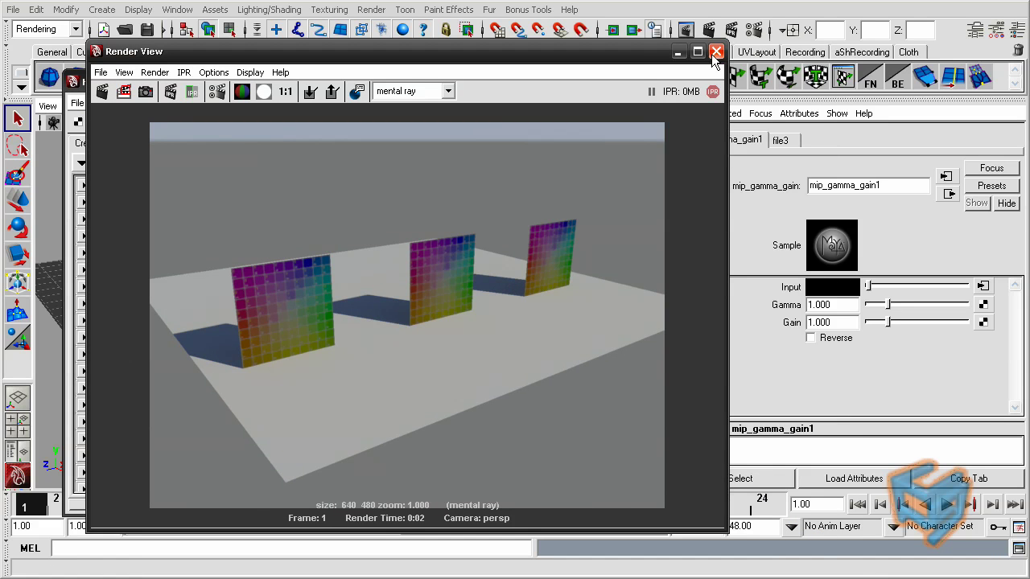
left_click_drag(679, 52, 515, 87)
left_click(515, 88)
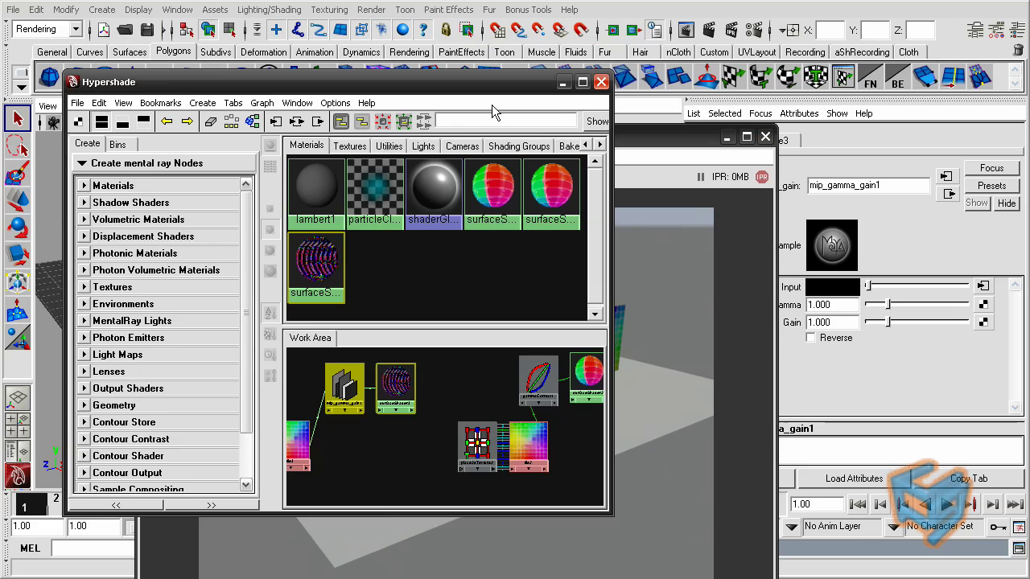
Set all three gamma channels of the Gamma Correct node to 0.455.
left_click(538, 388)
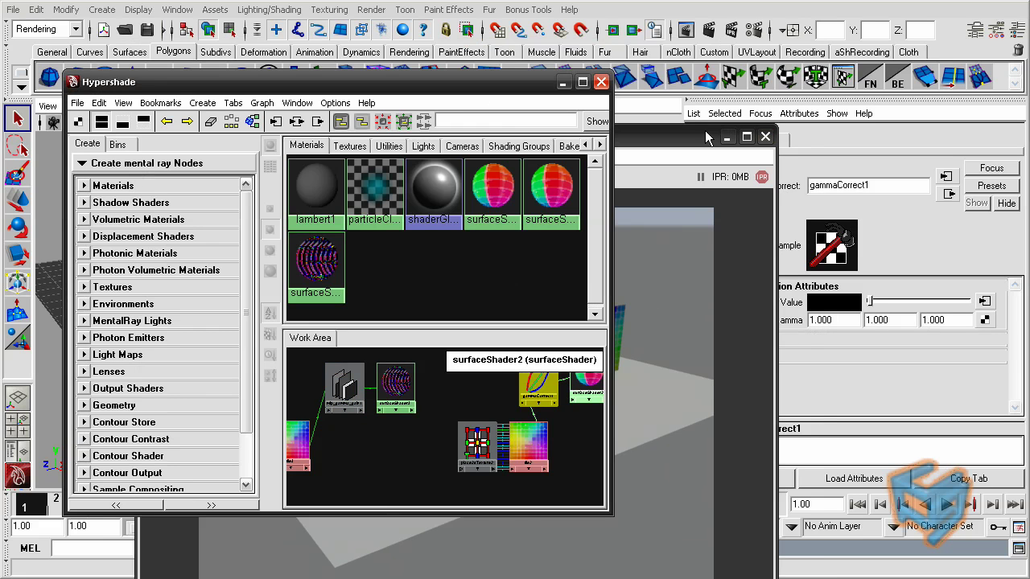
left_click_drag(705, 132, 655, 152)
left_click(681, 156)
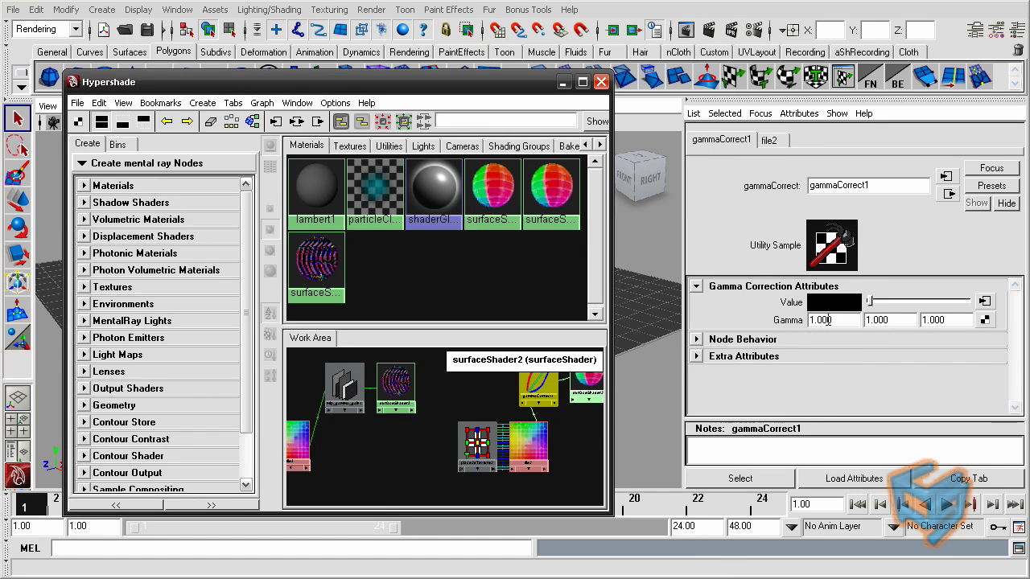
double_click(829, 320)
type(".")
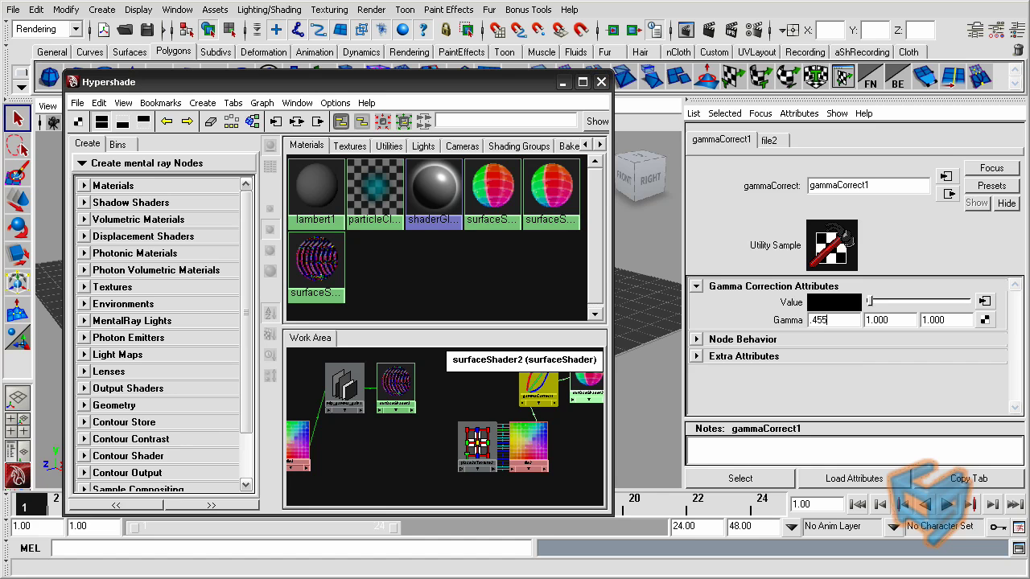
type("455")
key("Tab")
type(".0")
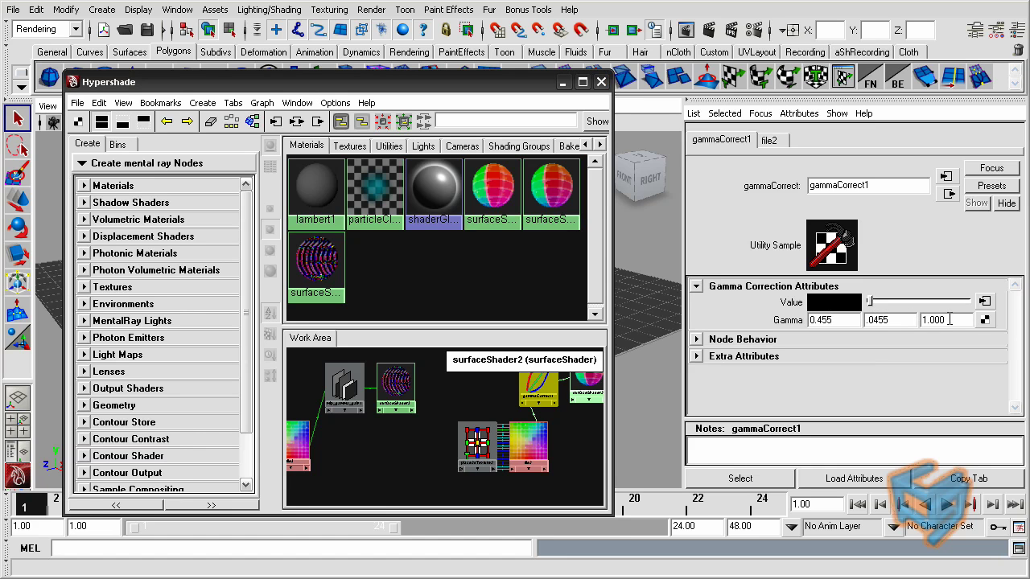
type("455")
key("Return")
key("Tab")
type(".455")
key("Return")
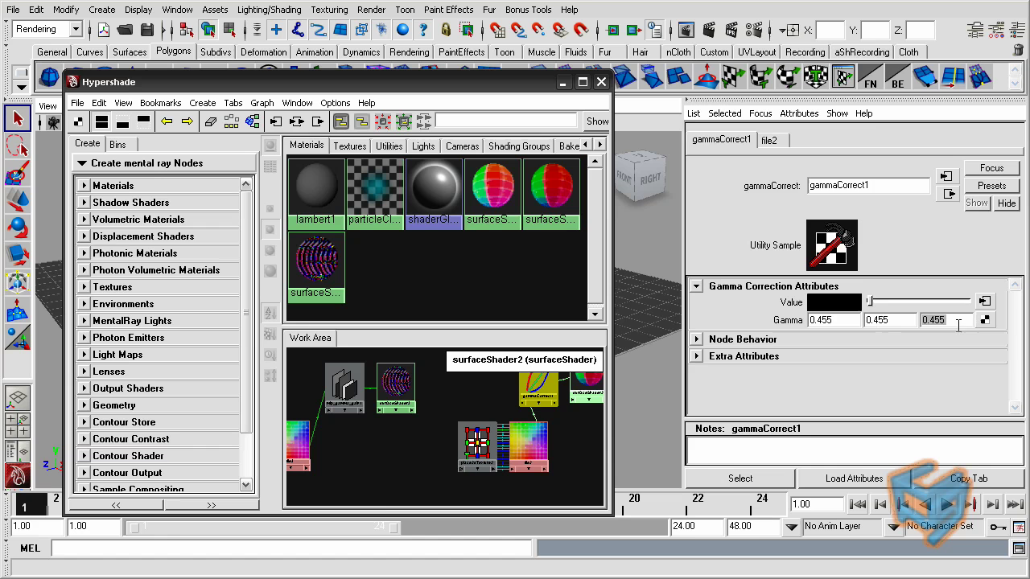
left_click(853, 321)
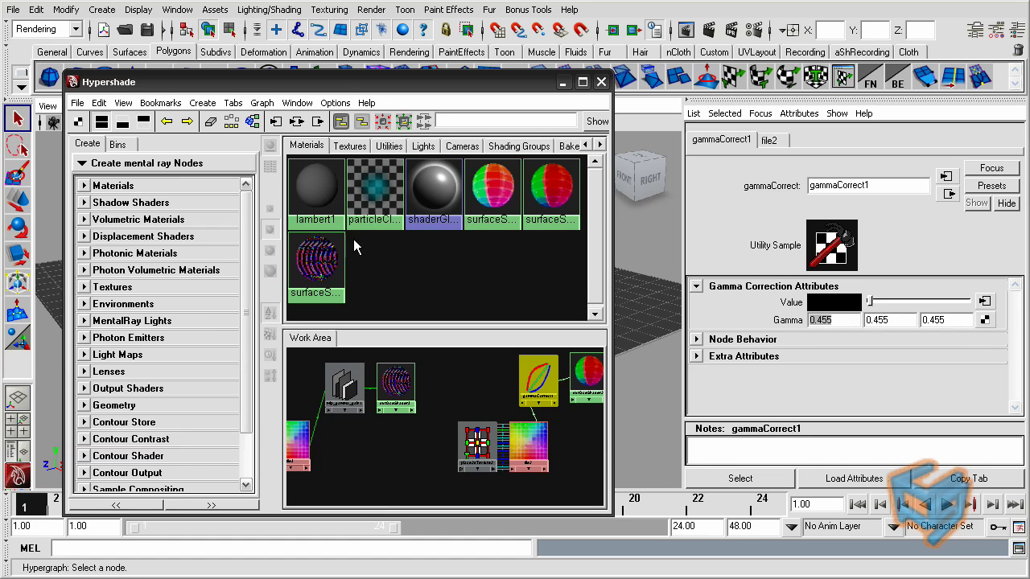
Set the gamma of the mip_gamma_gain node feeding surfaceShader3 to 0.45.
left_click(344, 384)
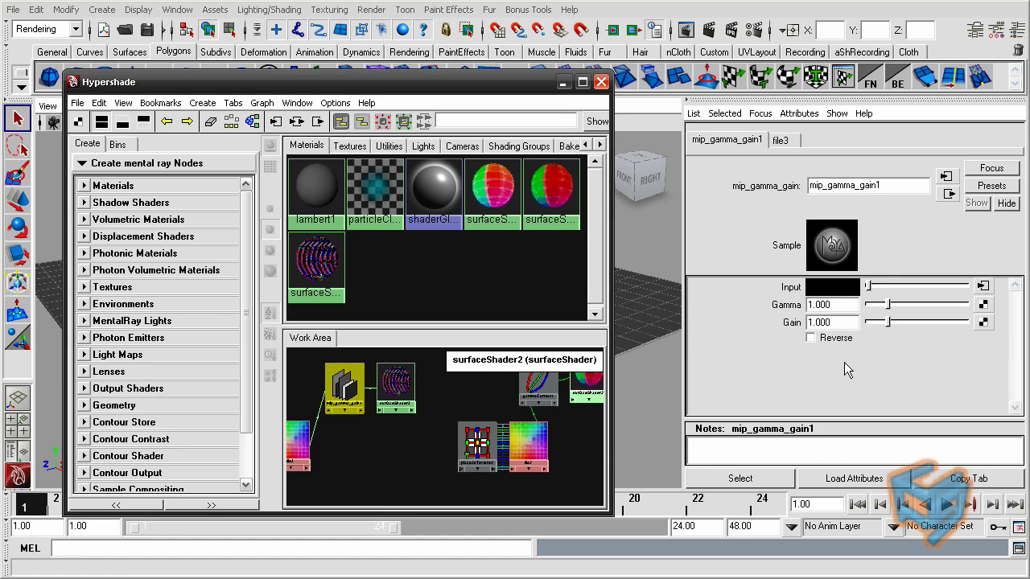
left_click(832, 306)
type(".")
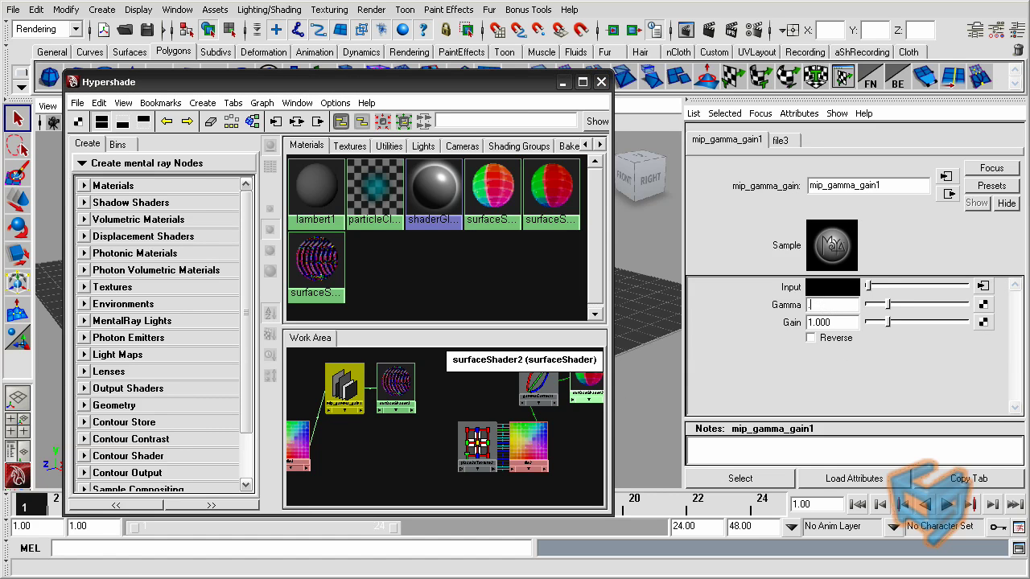
type("45")
key("Return")
Re-render the scene with mental ray in the Render View and compare the three textured planes.
left_click(177, 9)
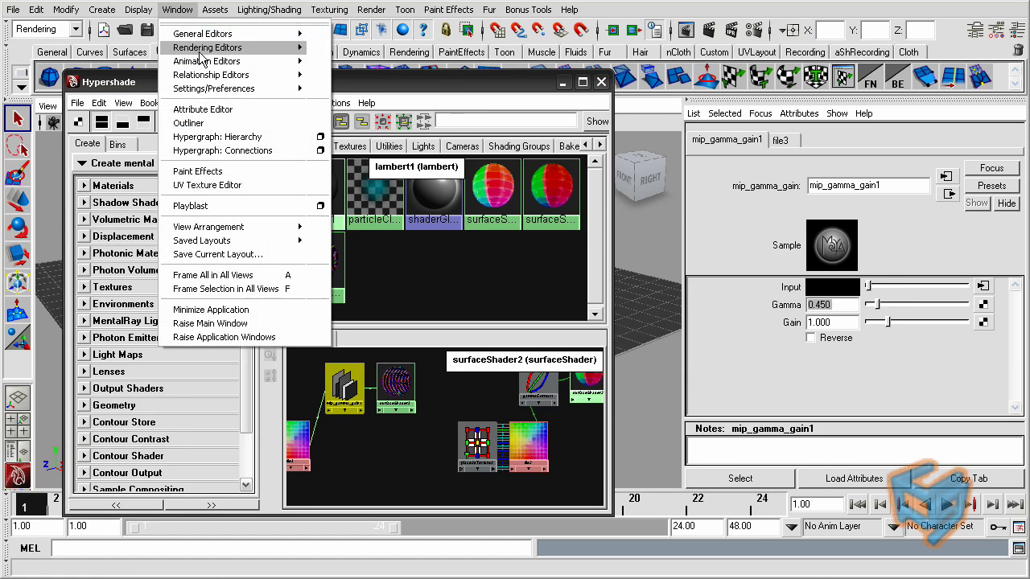
mouse_move(207, 47)
left_click(344, 54)
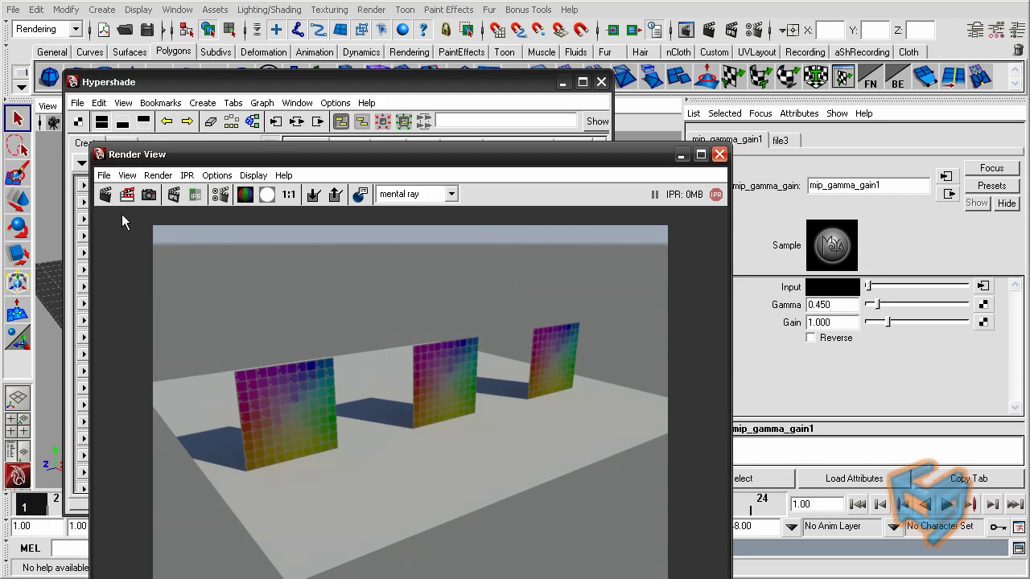
left_click(105, 194)
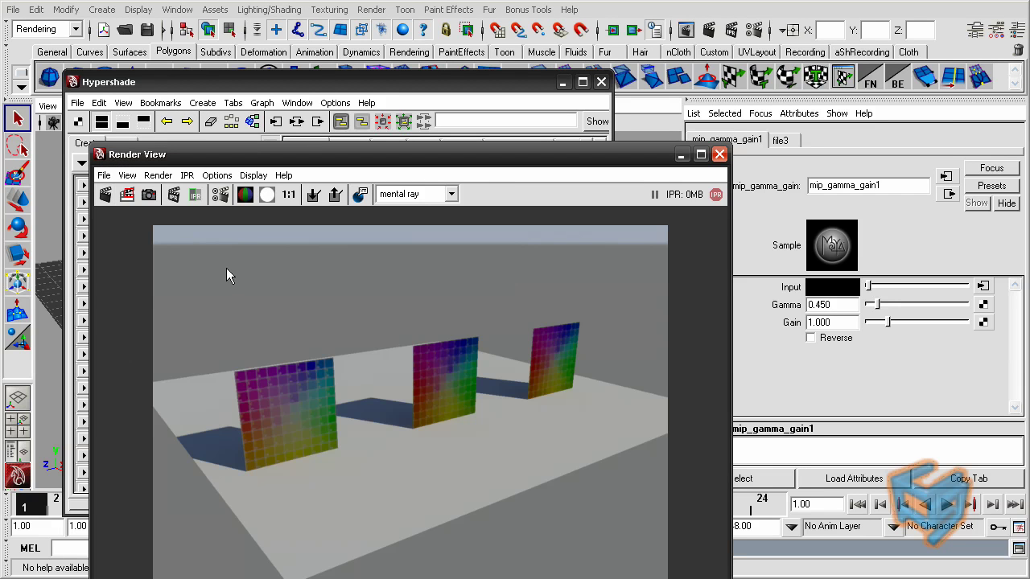
left_click_drag(501, 155, 437, 98)
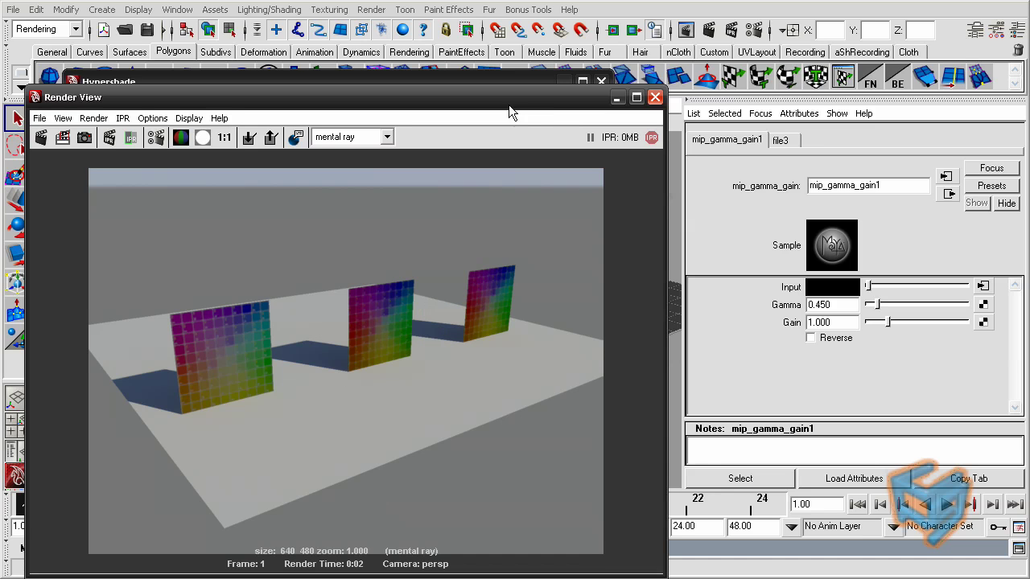
left_click_drag(509, 105, 508, 106)
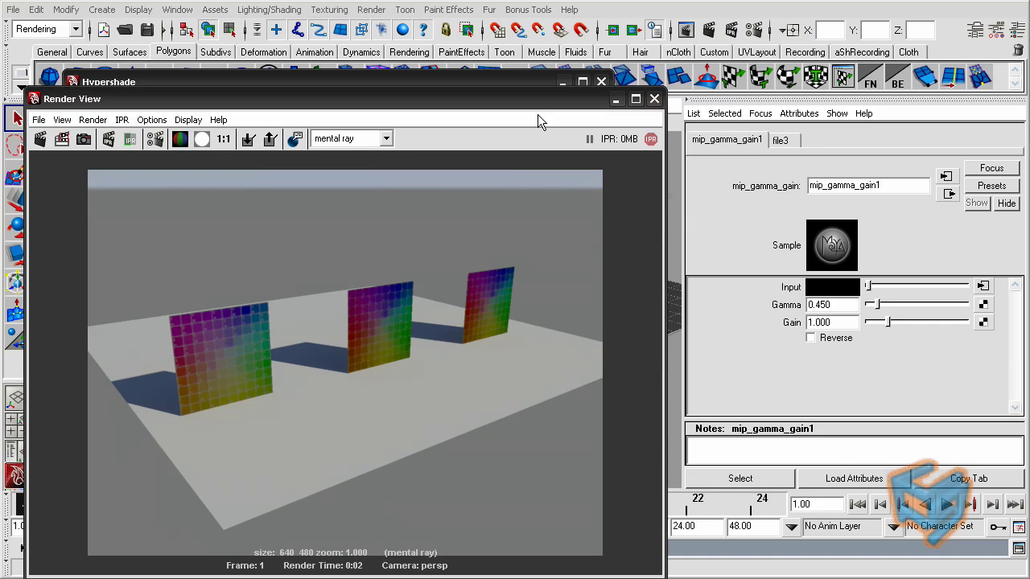
left_click_drag(538, 103, 573, 82)
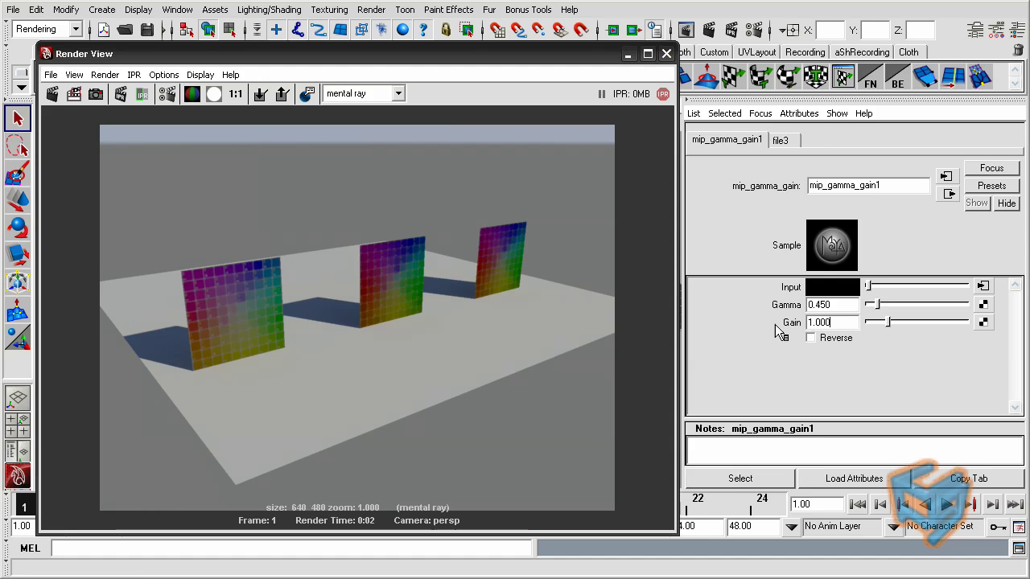
Set the mip_gamma_gain node's gain to 2 and re-render a region covering the middle and farthest planes.
left_click_drag(835, 325, 804, 323)
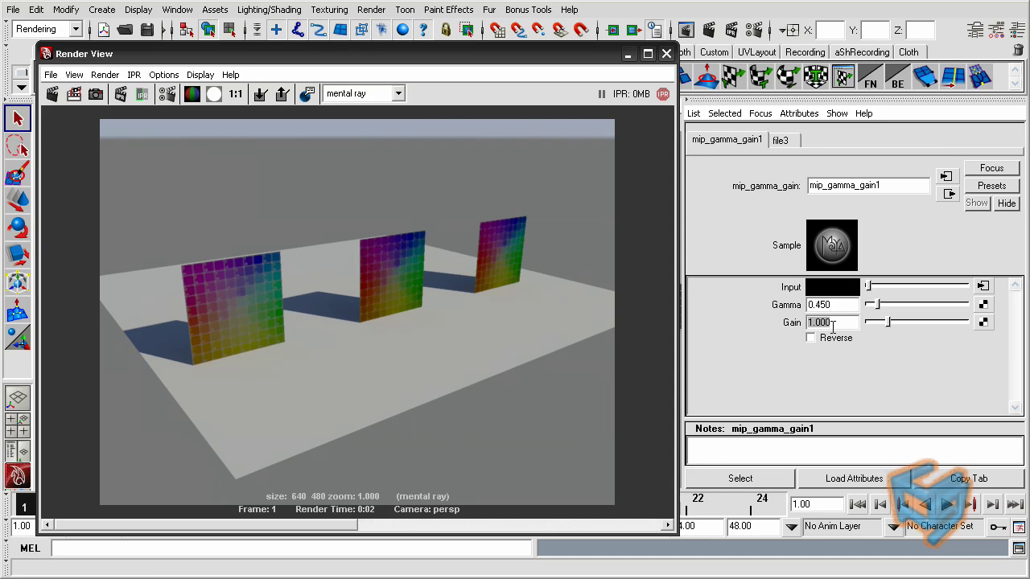
type("2")
key("Return")
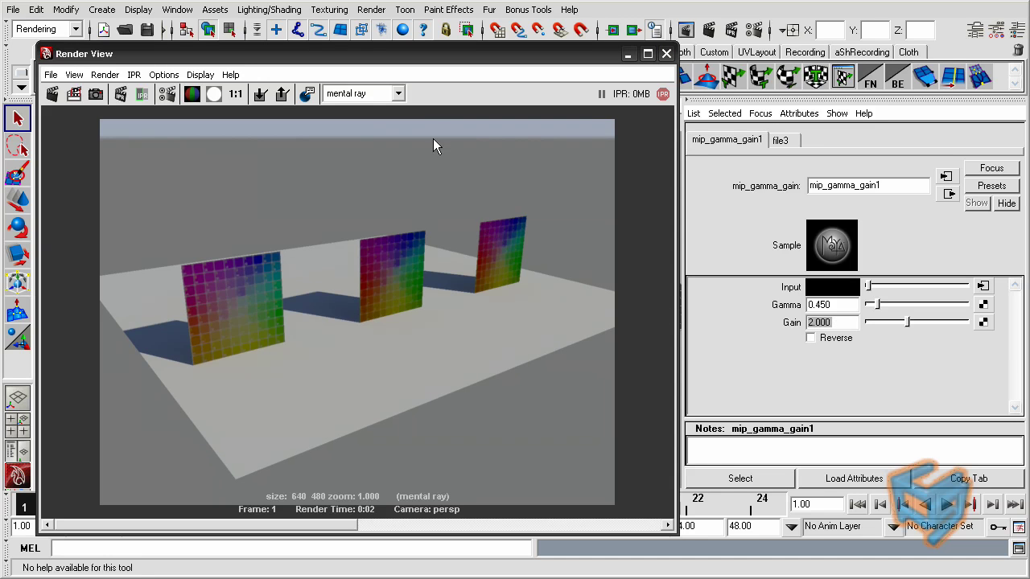
left_click_drag(353, 119, 629, 497)
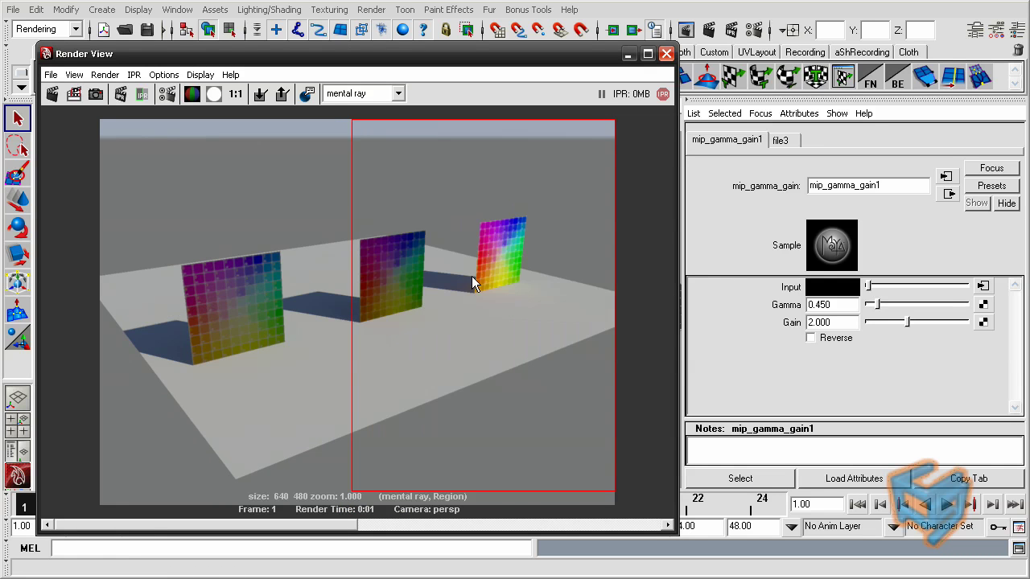
left_click(509, 250)
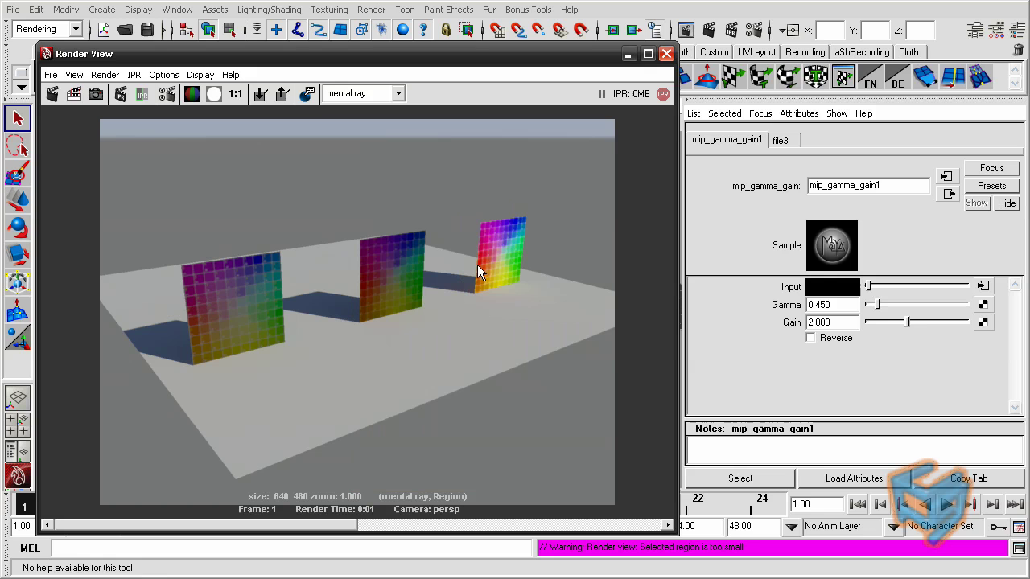
Raise the mip_gamma_gain node's gain to 3 and re-render a region over the farthest plane.
left_click(849, 322)
type("3")
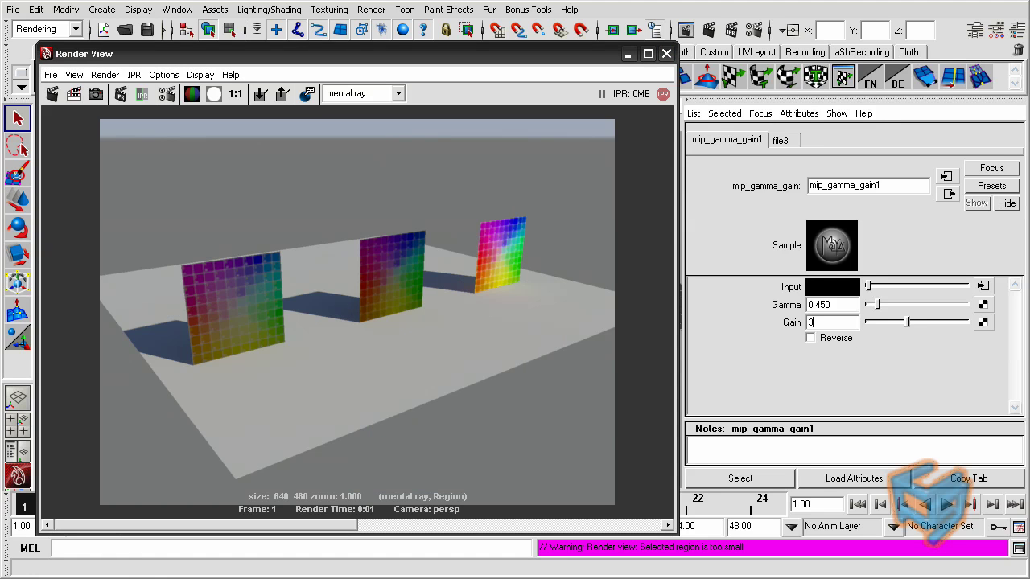
key("Return")
left_click_drag(489, 158, 569, 315)
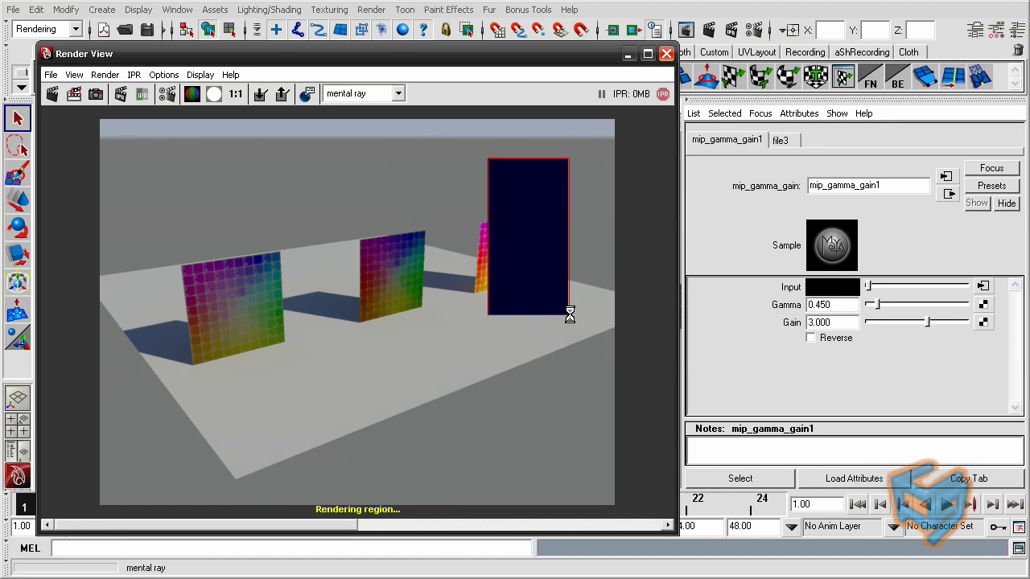
left_click(517, 241)
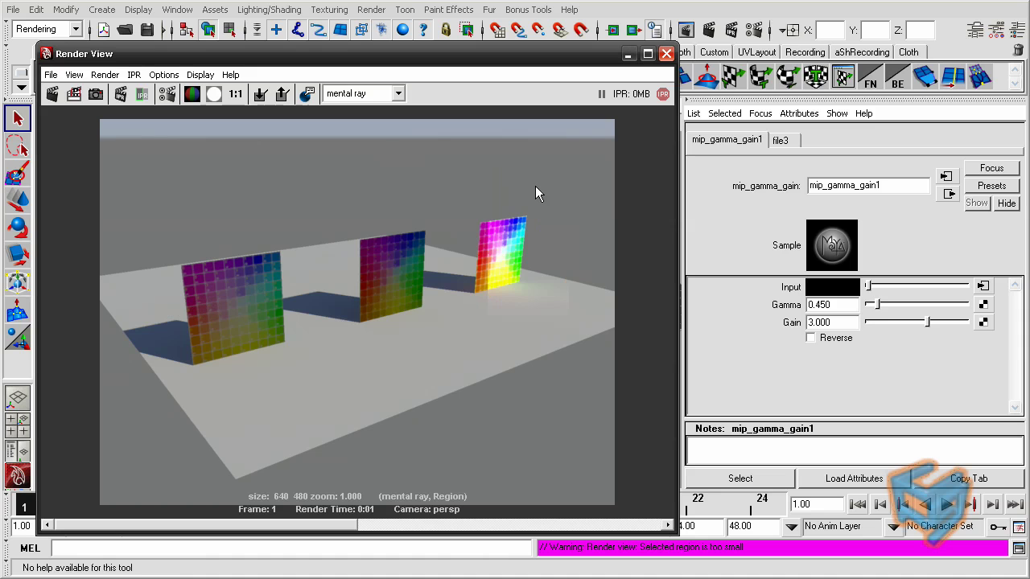
Set the mip_gamma_gain node's gain back to 1.
double_click(840, 324)
type("1")
key("Return")
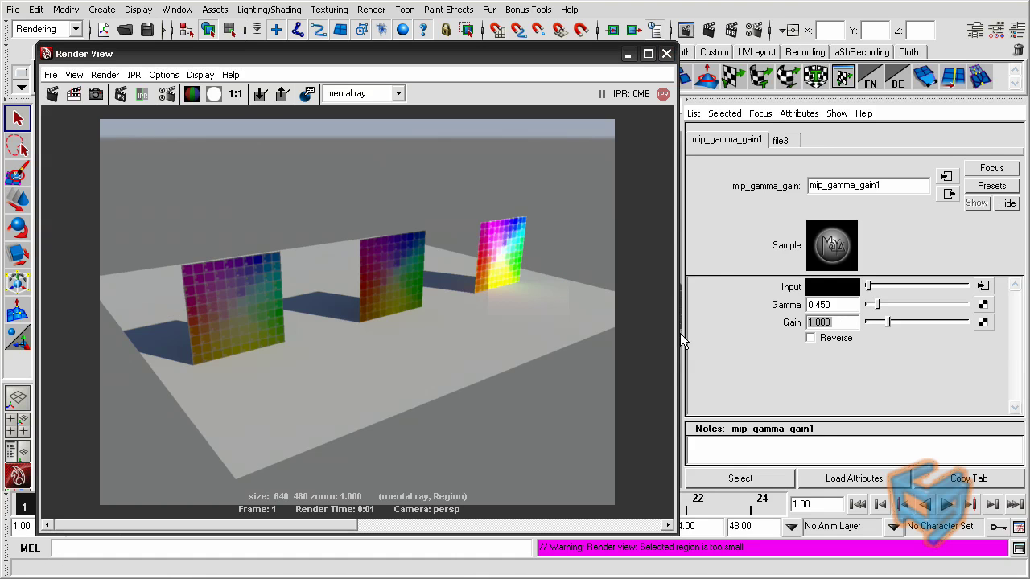
Try the Reverse option of the mip_gamma_gain node on a region render of the farthest plane, and turn it off again.
left_click(812, 338)
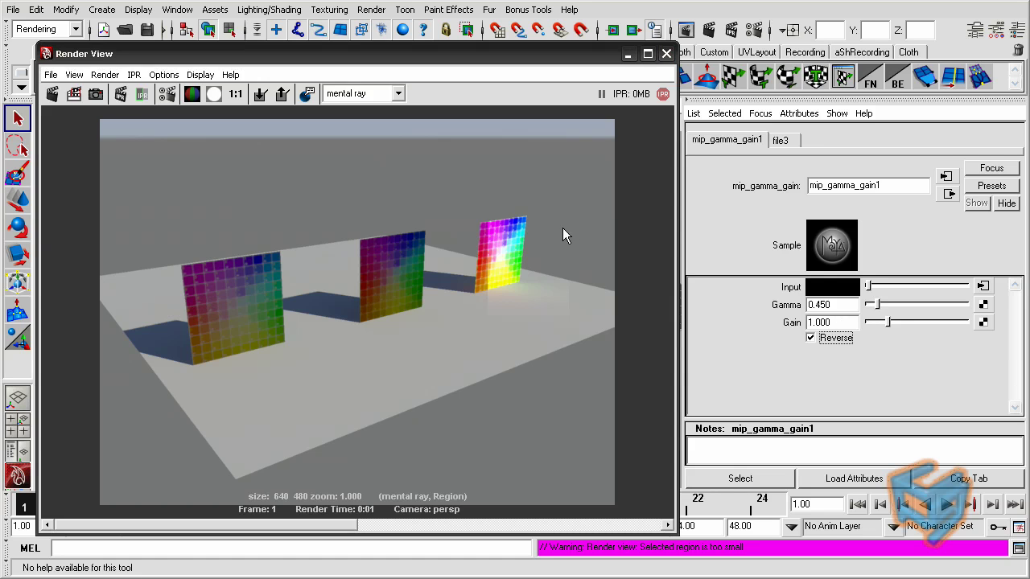
left_click_drag(463, 180, 614, 364)
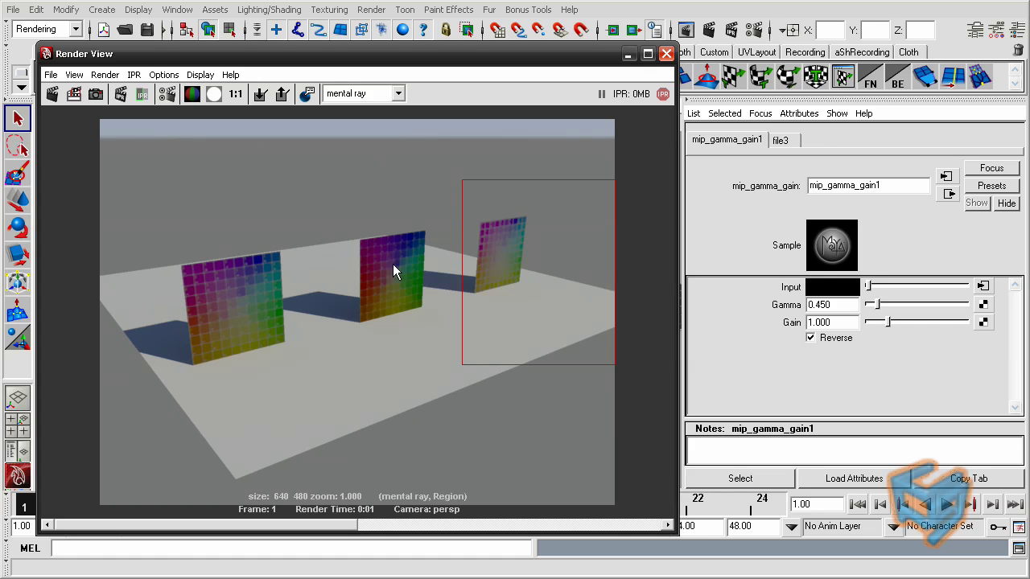
left_click(810, 338)
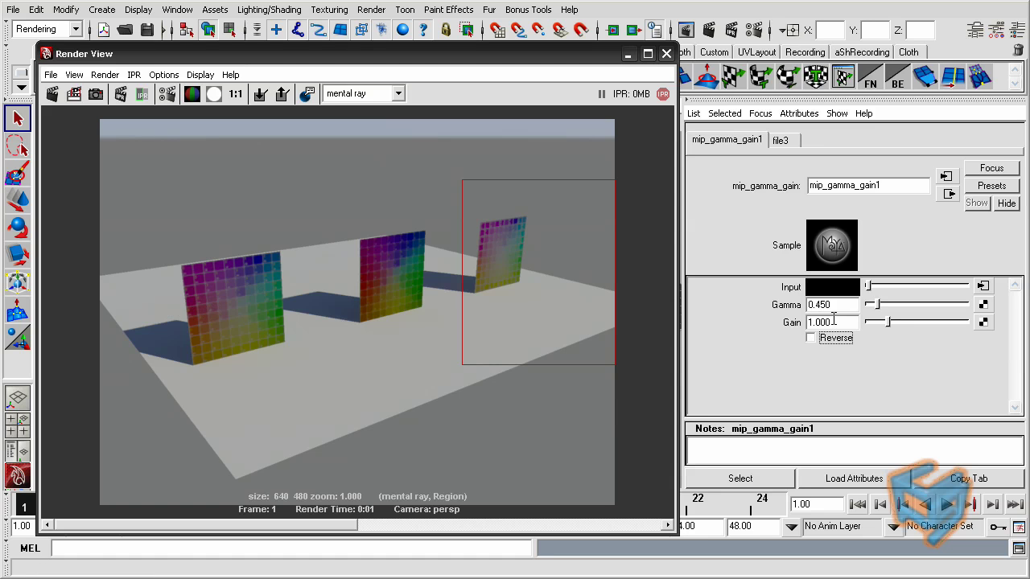
Set the mip_gamma_gain node's gamma to 1 and re-render a region spanning the whole frame.
double_click(835, 308)
type("1")
key("Return")
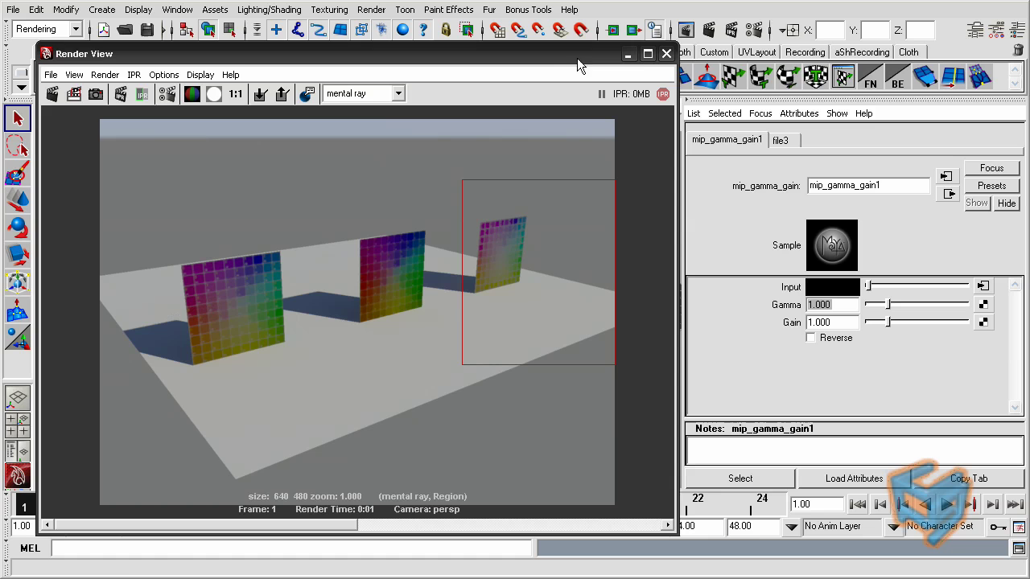
left_click_drag(88, 115, 611, 499)
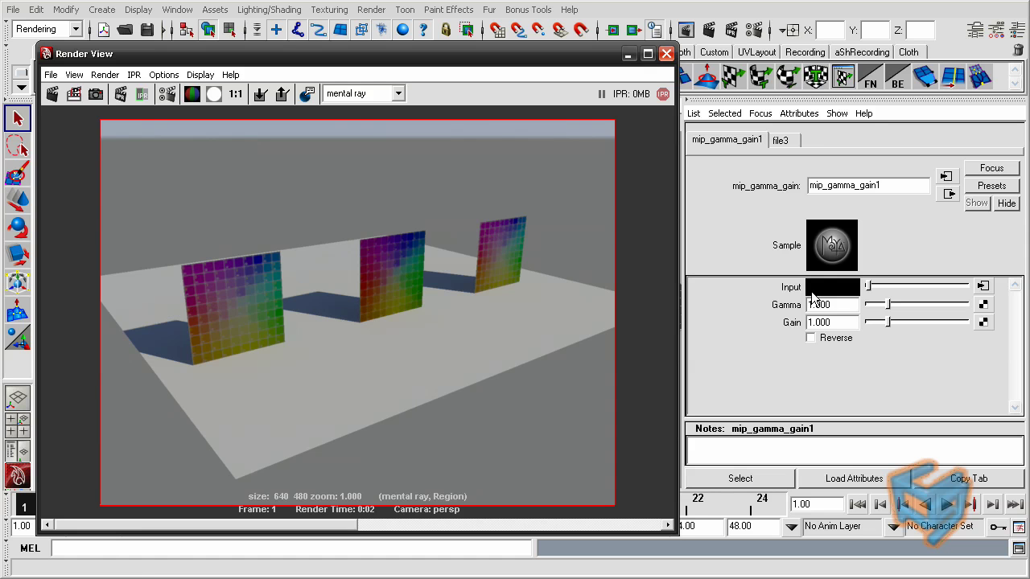
left_click(833, 304)
Delete the mip_gamma_gain node and connect the file3 texture directly to surfaceShader3's outColor.
left_click_drag(419, 62, 423, 237)
left_click(417, 88)
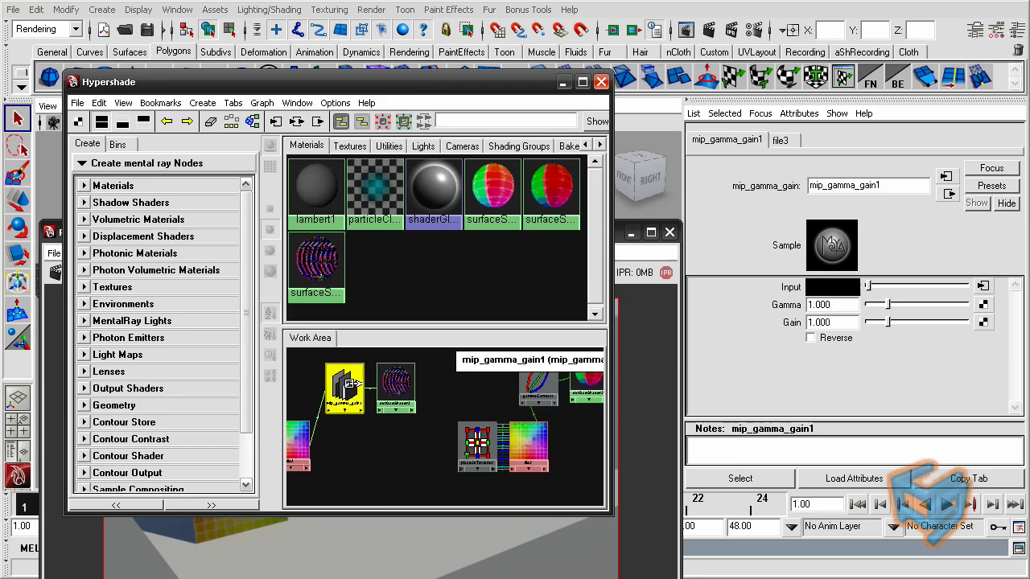
key("Delete")
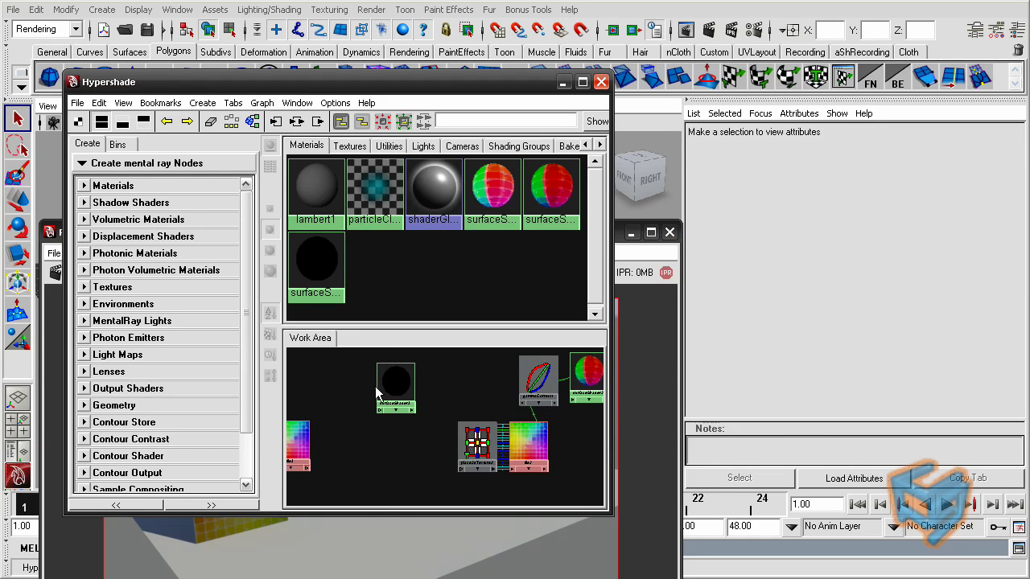
middle_click_drag(298, 444, 400, 383)
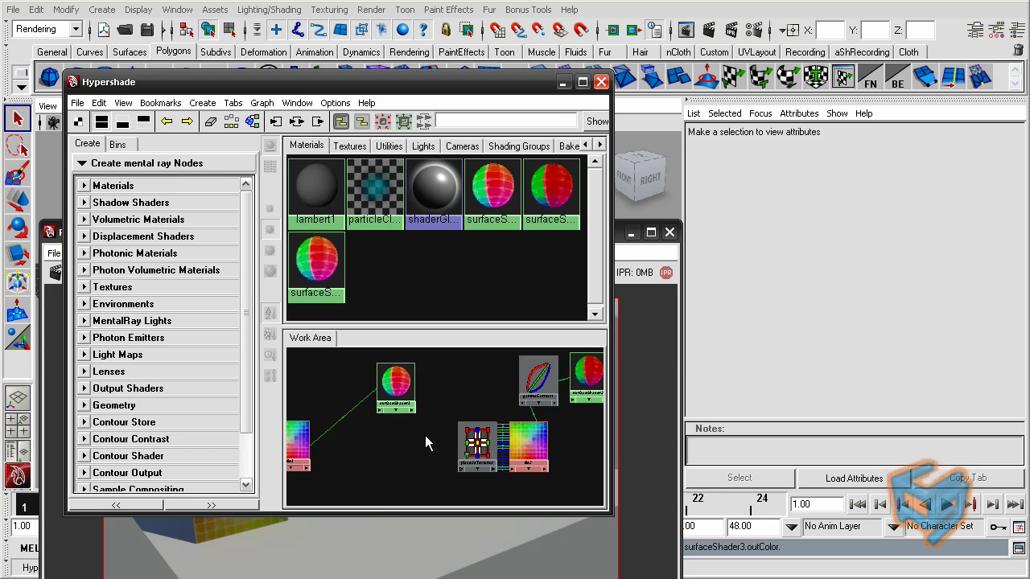
Show the Lens Shaders list in the mental ray attributes of the persp camera's shape.
left_click(620, 432)
left_click_drag(427, 234, 455, 135)
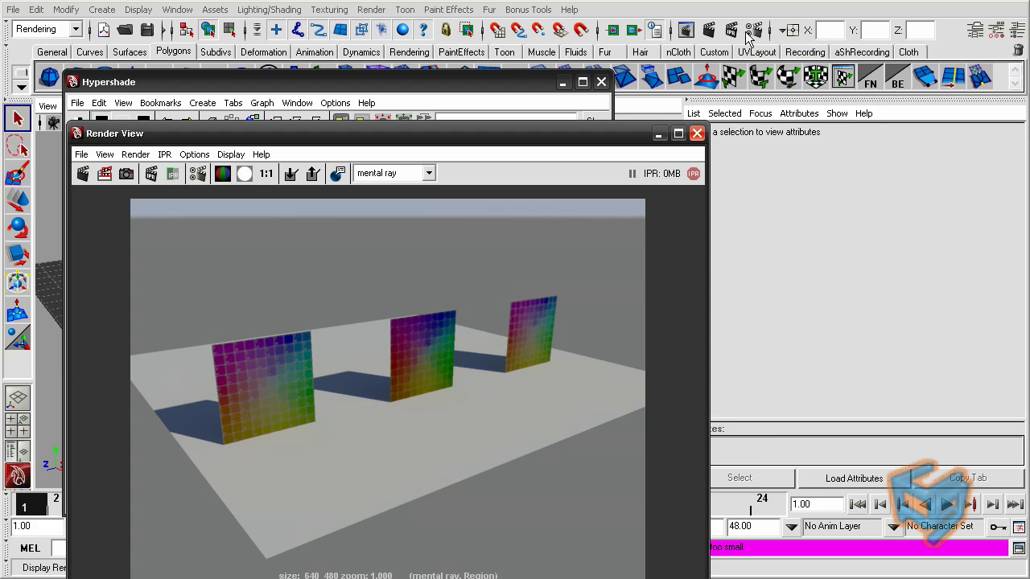
left_click(762, 113)
left_click(771, 226)
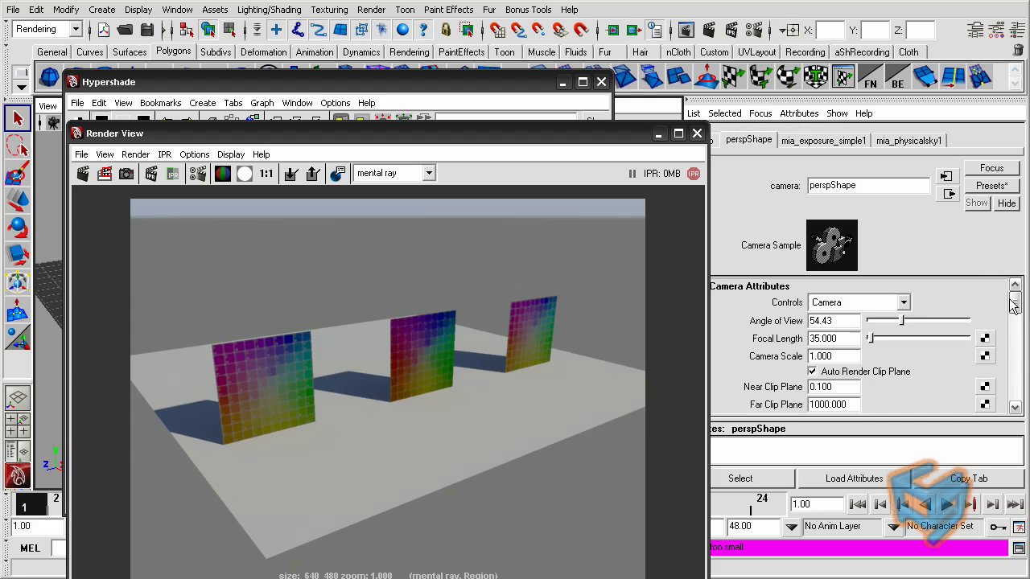
left_click_drag(1013, 304, 1014, 395)
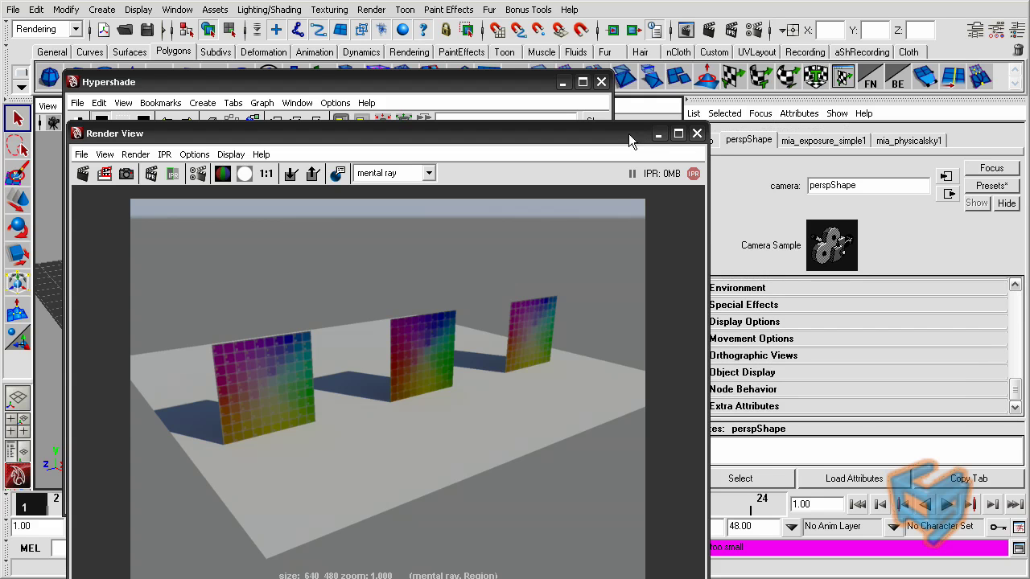
left_click_drag(628, 134, 532, 115)
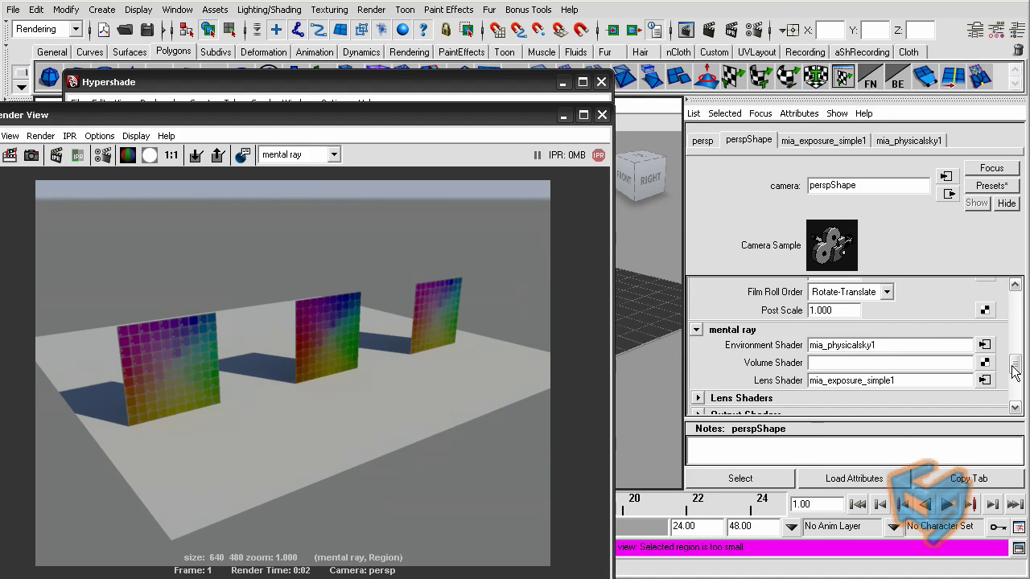
mouse_move(1016, 371)
left_mouse_down()
mouse_move(1013, 394)
mouse_move(1014, 360)
left_mouse_up()
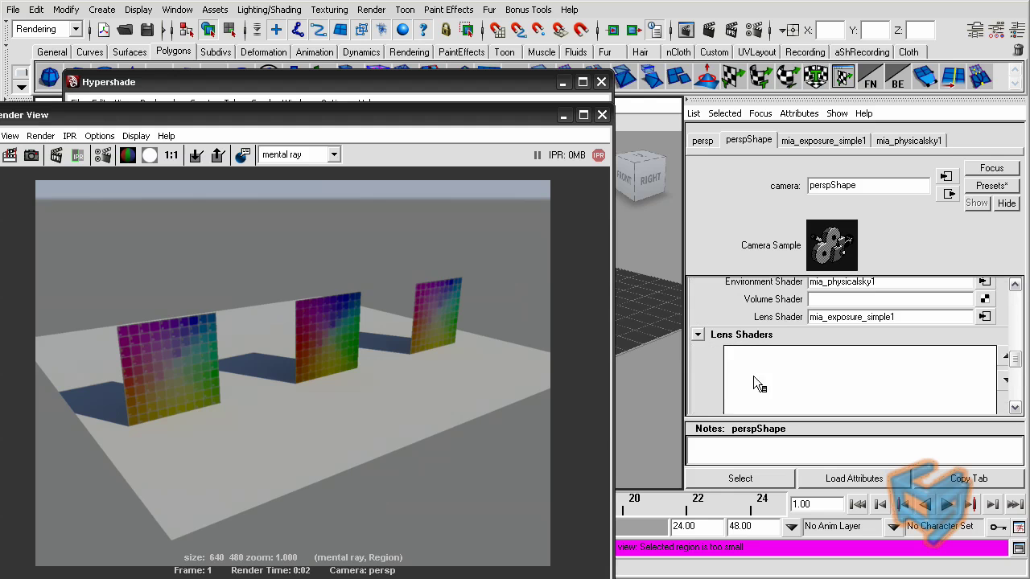
scroll(757, 379, "down", 3)
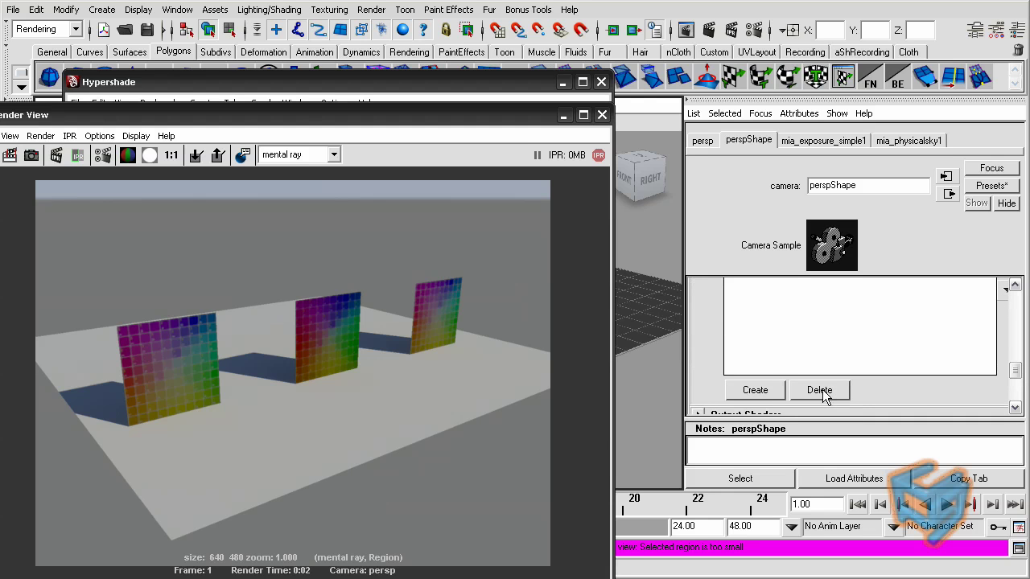
Add a mip_gamma_gain lens shader to the persp camera's Lens Shaders list.
left_click(754, 390)
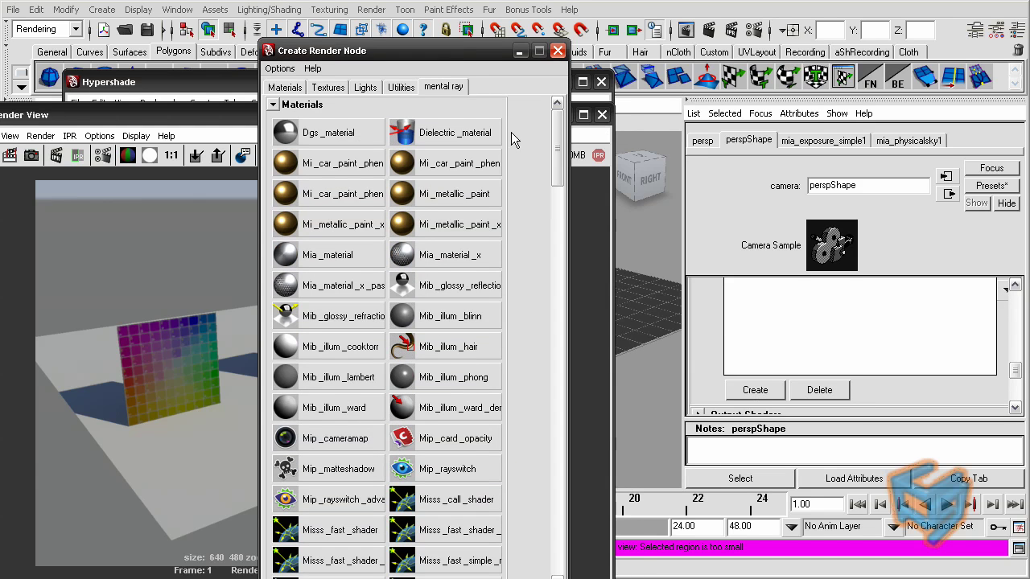
scroll(561, 155, "down", 1)
left_click_drag(561, 155, 561, 402)
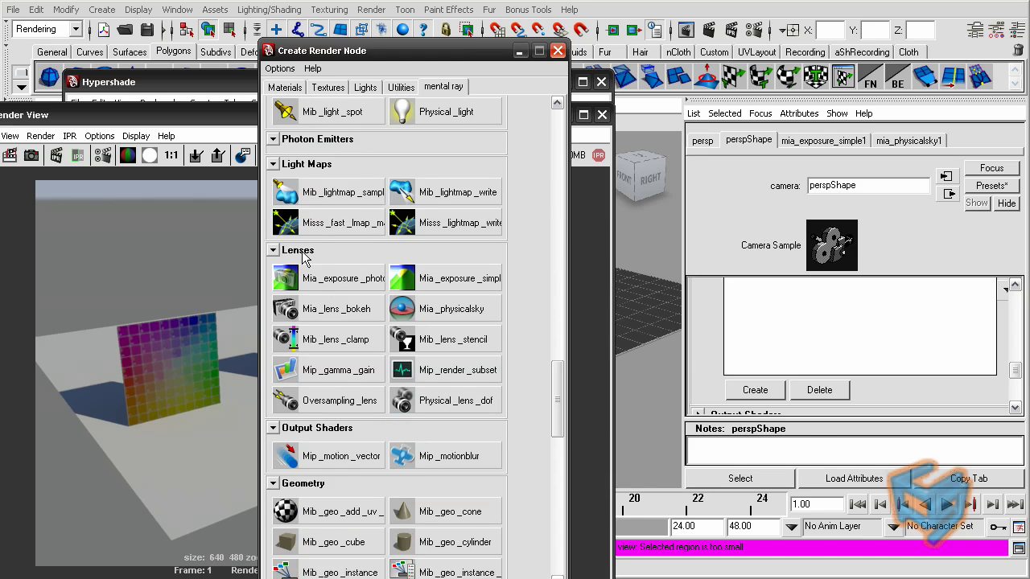
left_click(338, 372)
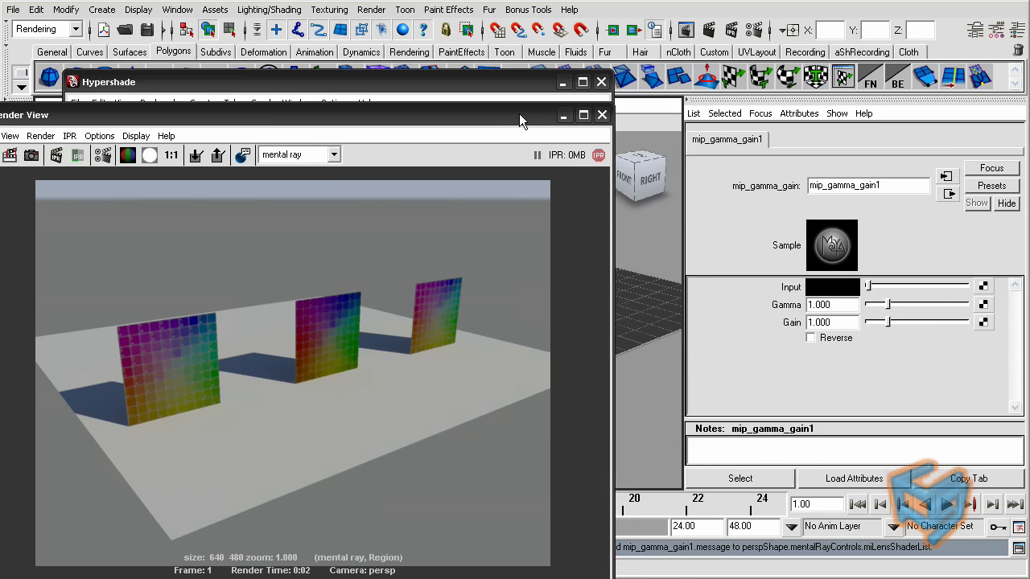
Render a test region over the middle and far planes, and set the mip_gamma_gain lens shader's gamma to 0.455.
left_click_drag(519, 114, 591, 72)
left_click_drag(368, 140, 627, 478)
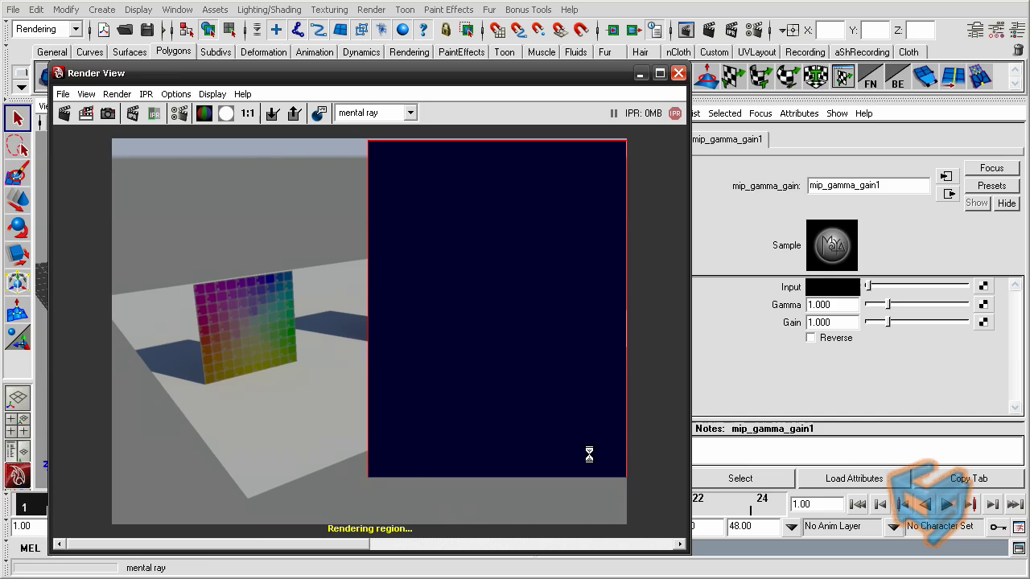
left_click(835, 305)
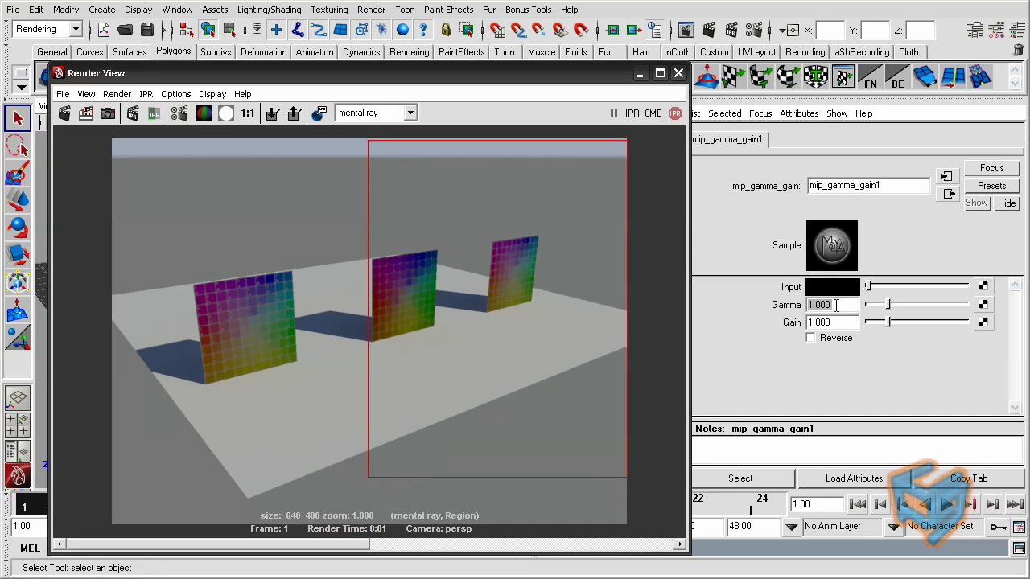
type("0.455")
key("Return")
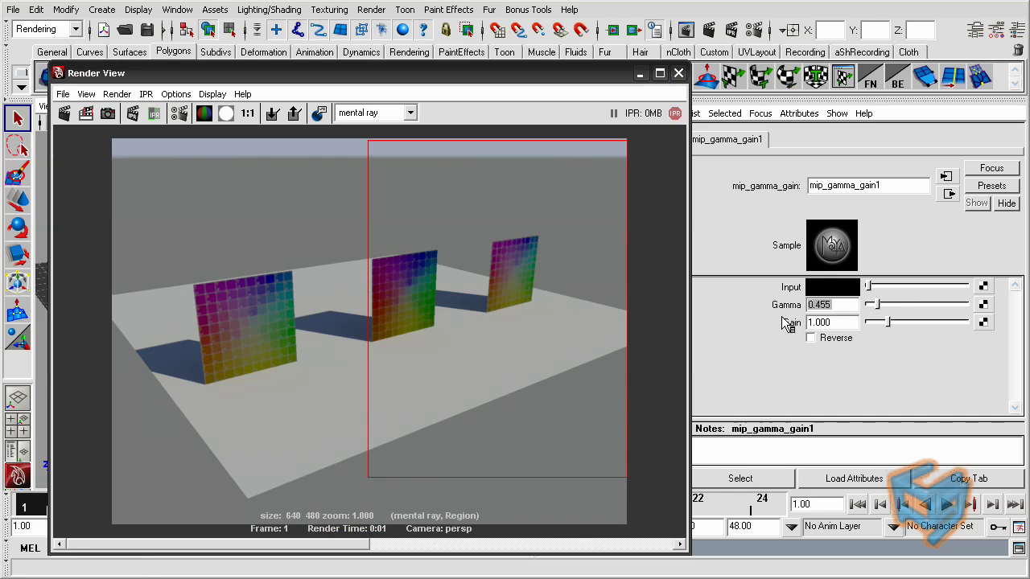
Render the full frame through the persp camera and compare it with the previously kept render.
left_click(68, 114)
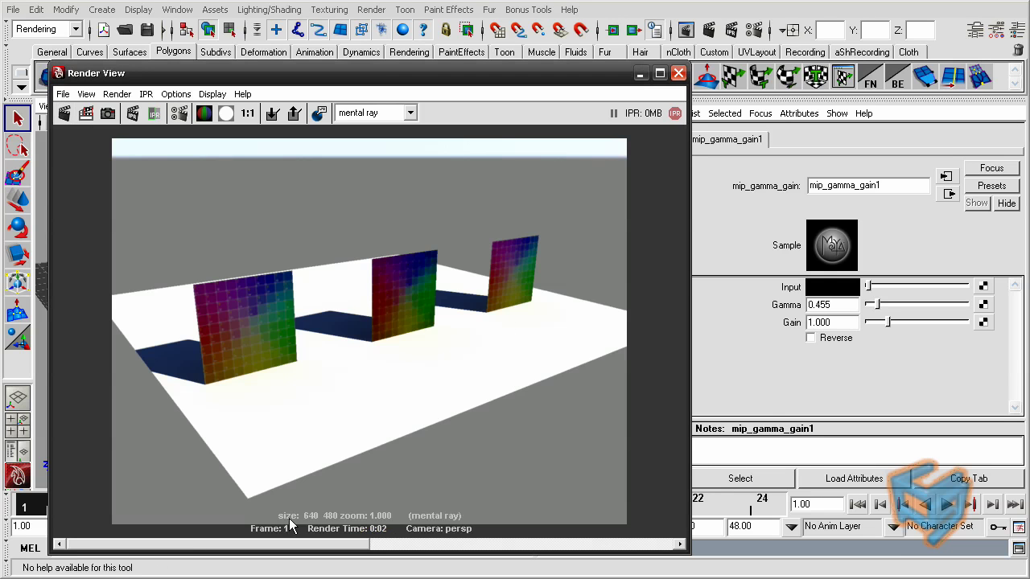
left_click_drag(287, 545, 555, 545)
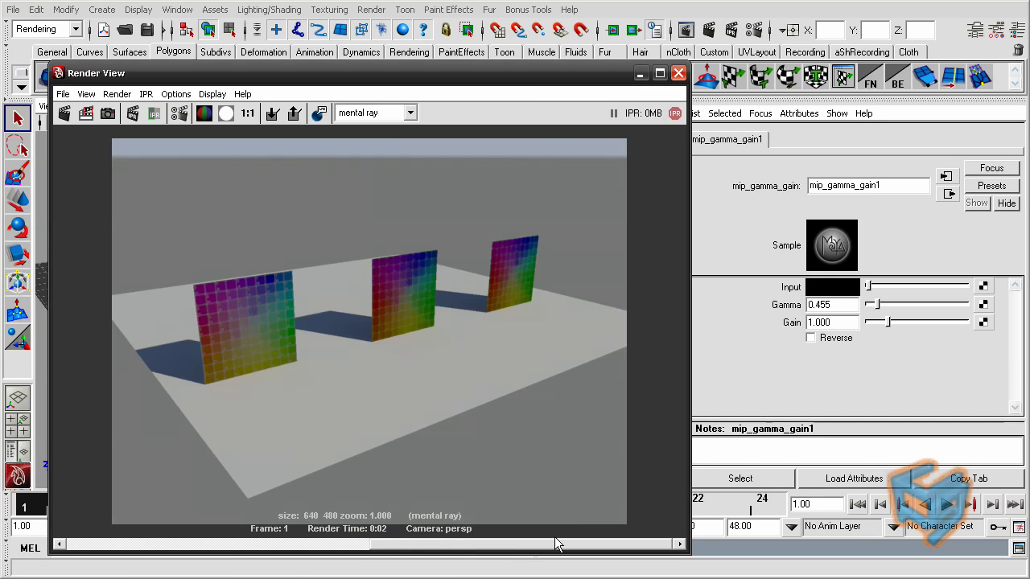
left_click(477, 542)
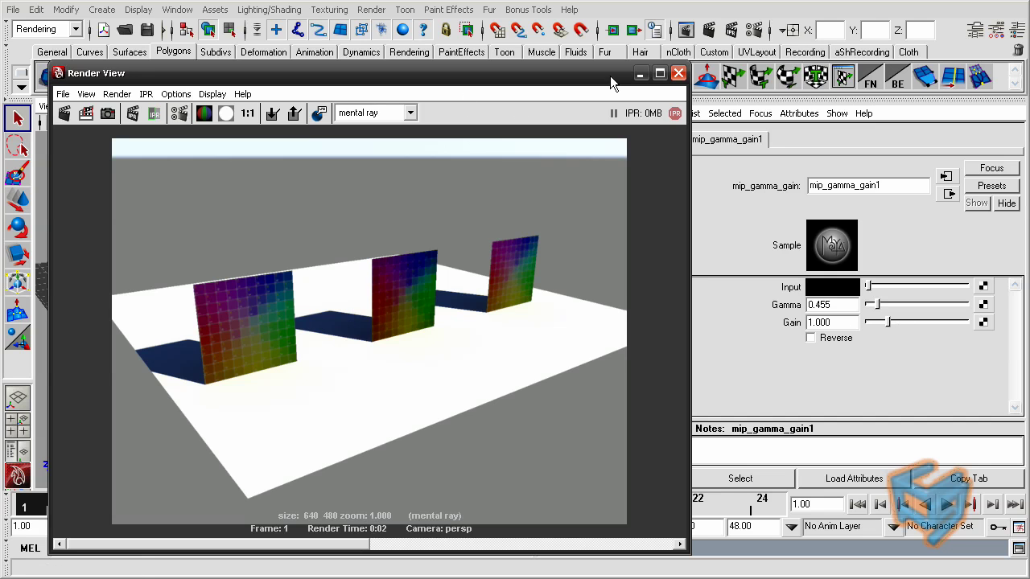
Close the Render View and Hypershade windows to uncover the persp viewport.
left_click_drag(611, 74, 649, 49)
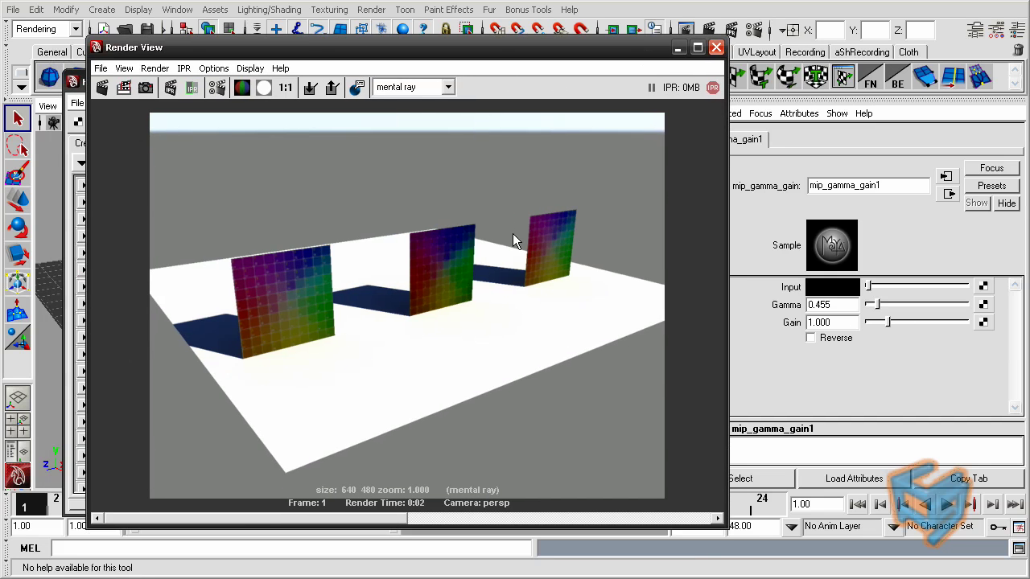
left_click(715, 49)
left_click(606, 79)
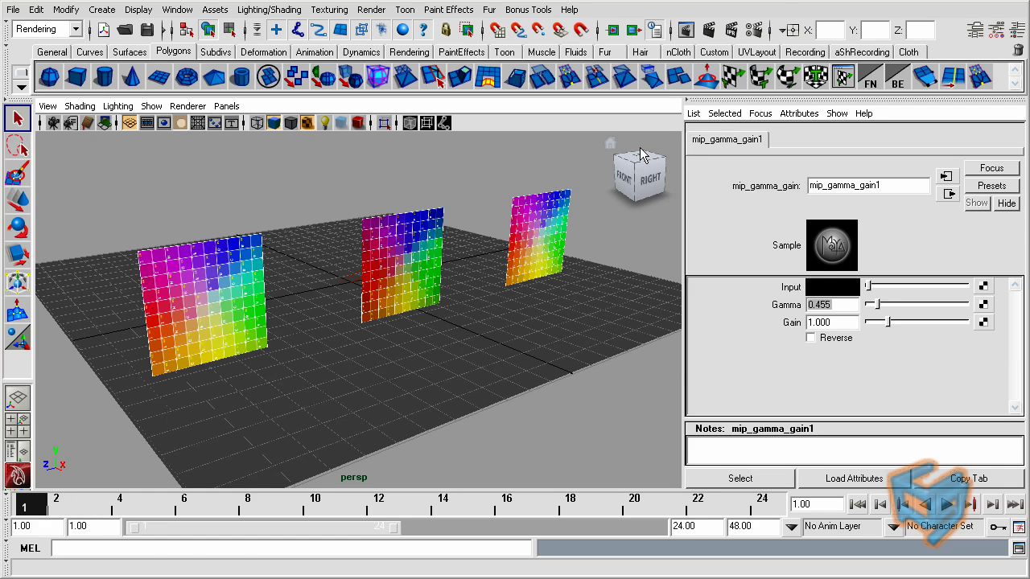